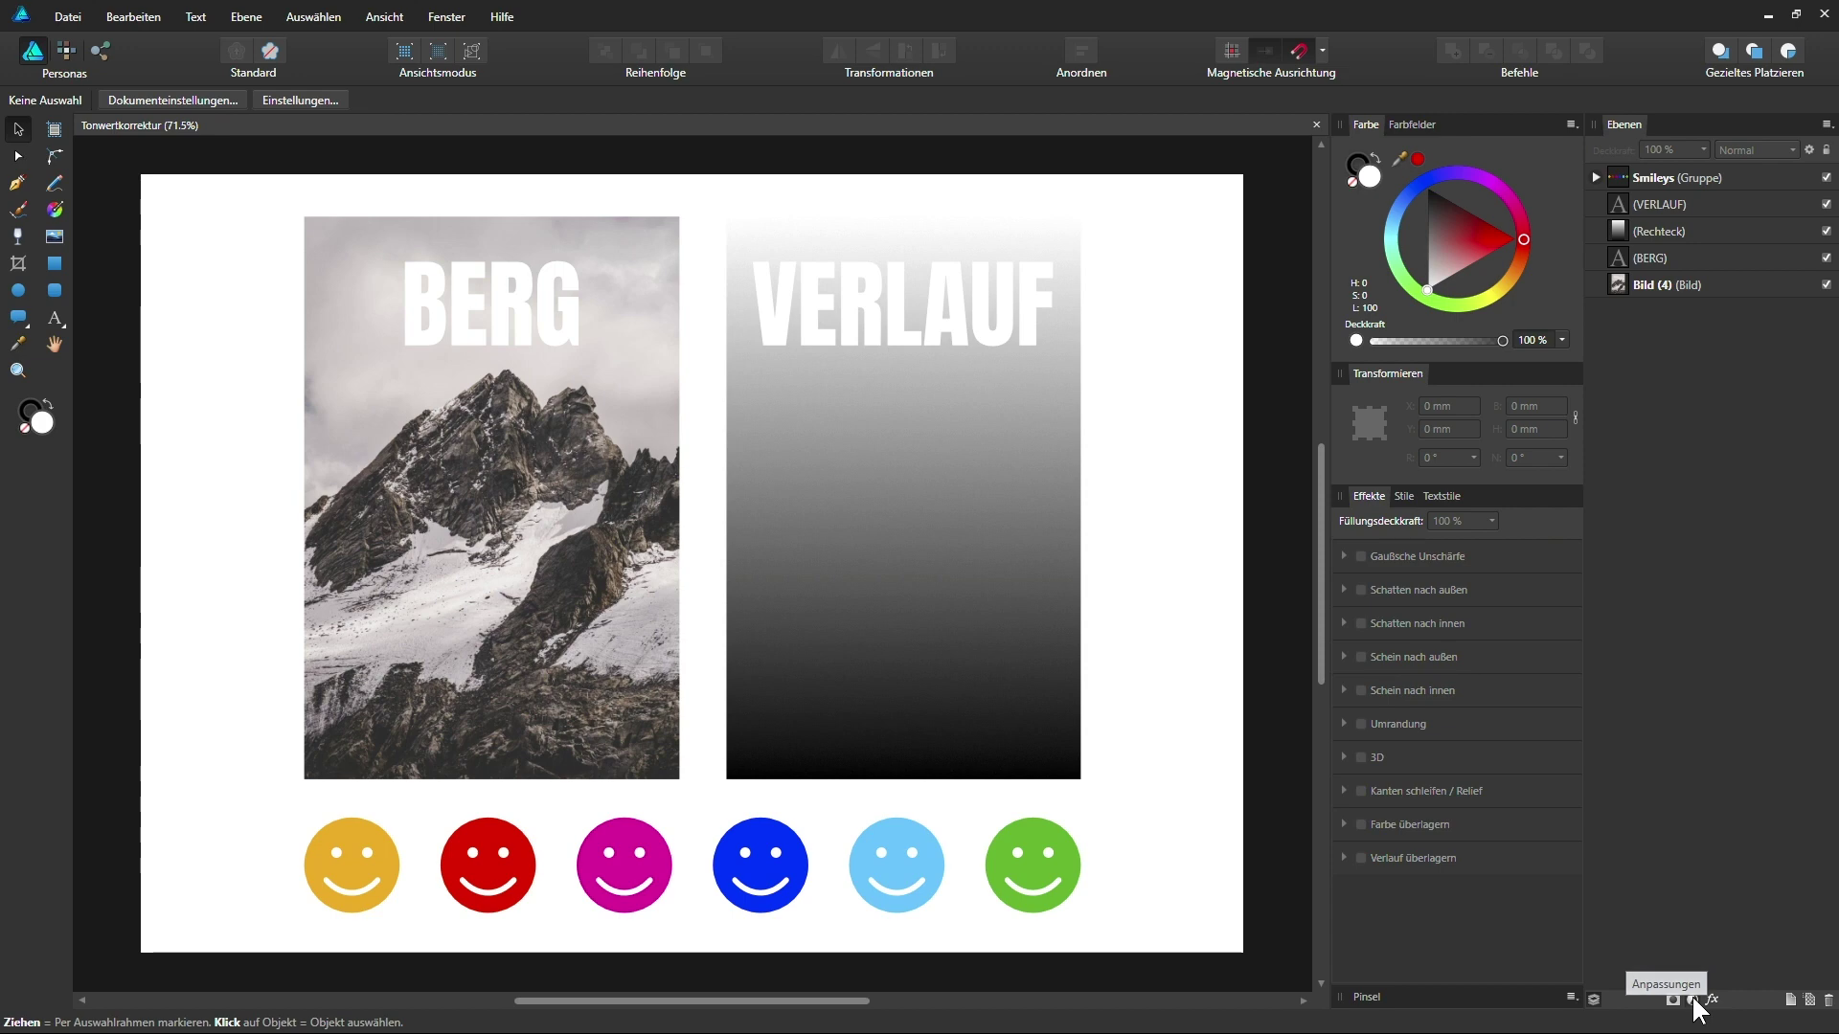
- Bring up the Layers panel's adjustment list, with Tonwertkorrektur listed first
click(1693, 999)
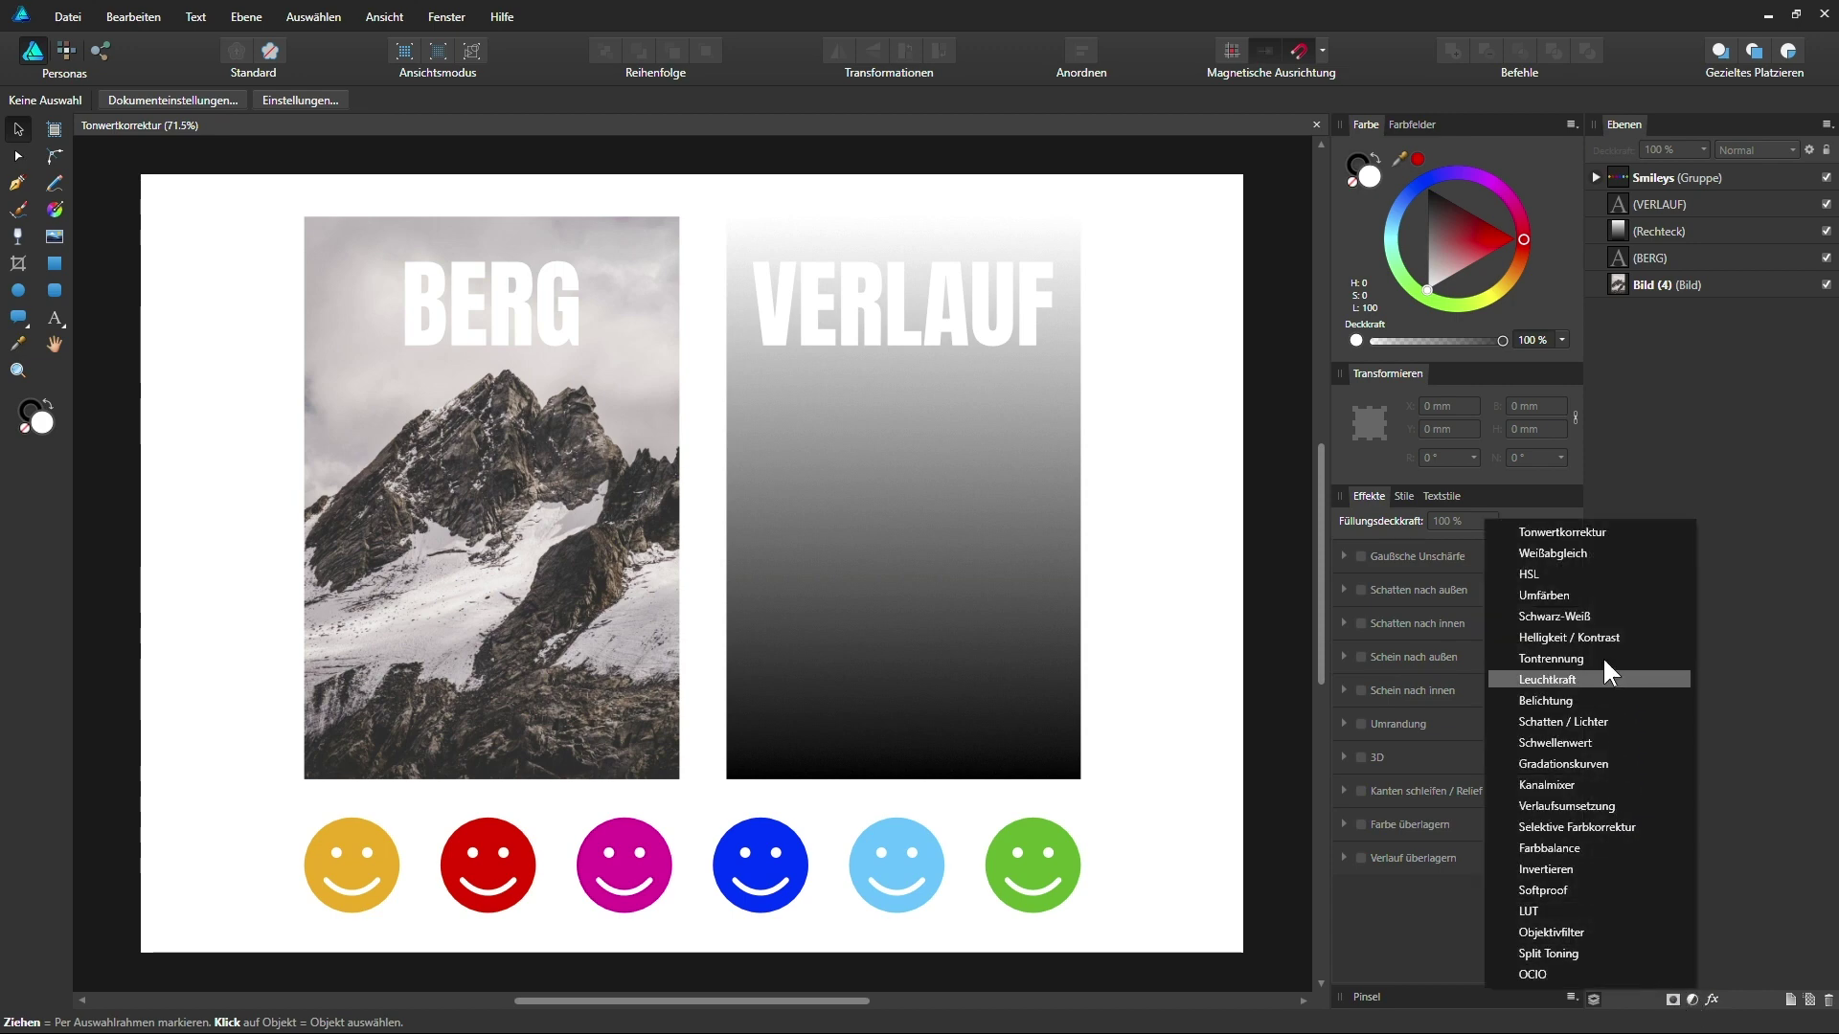
click(1727, 887)
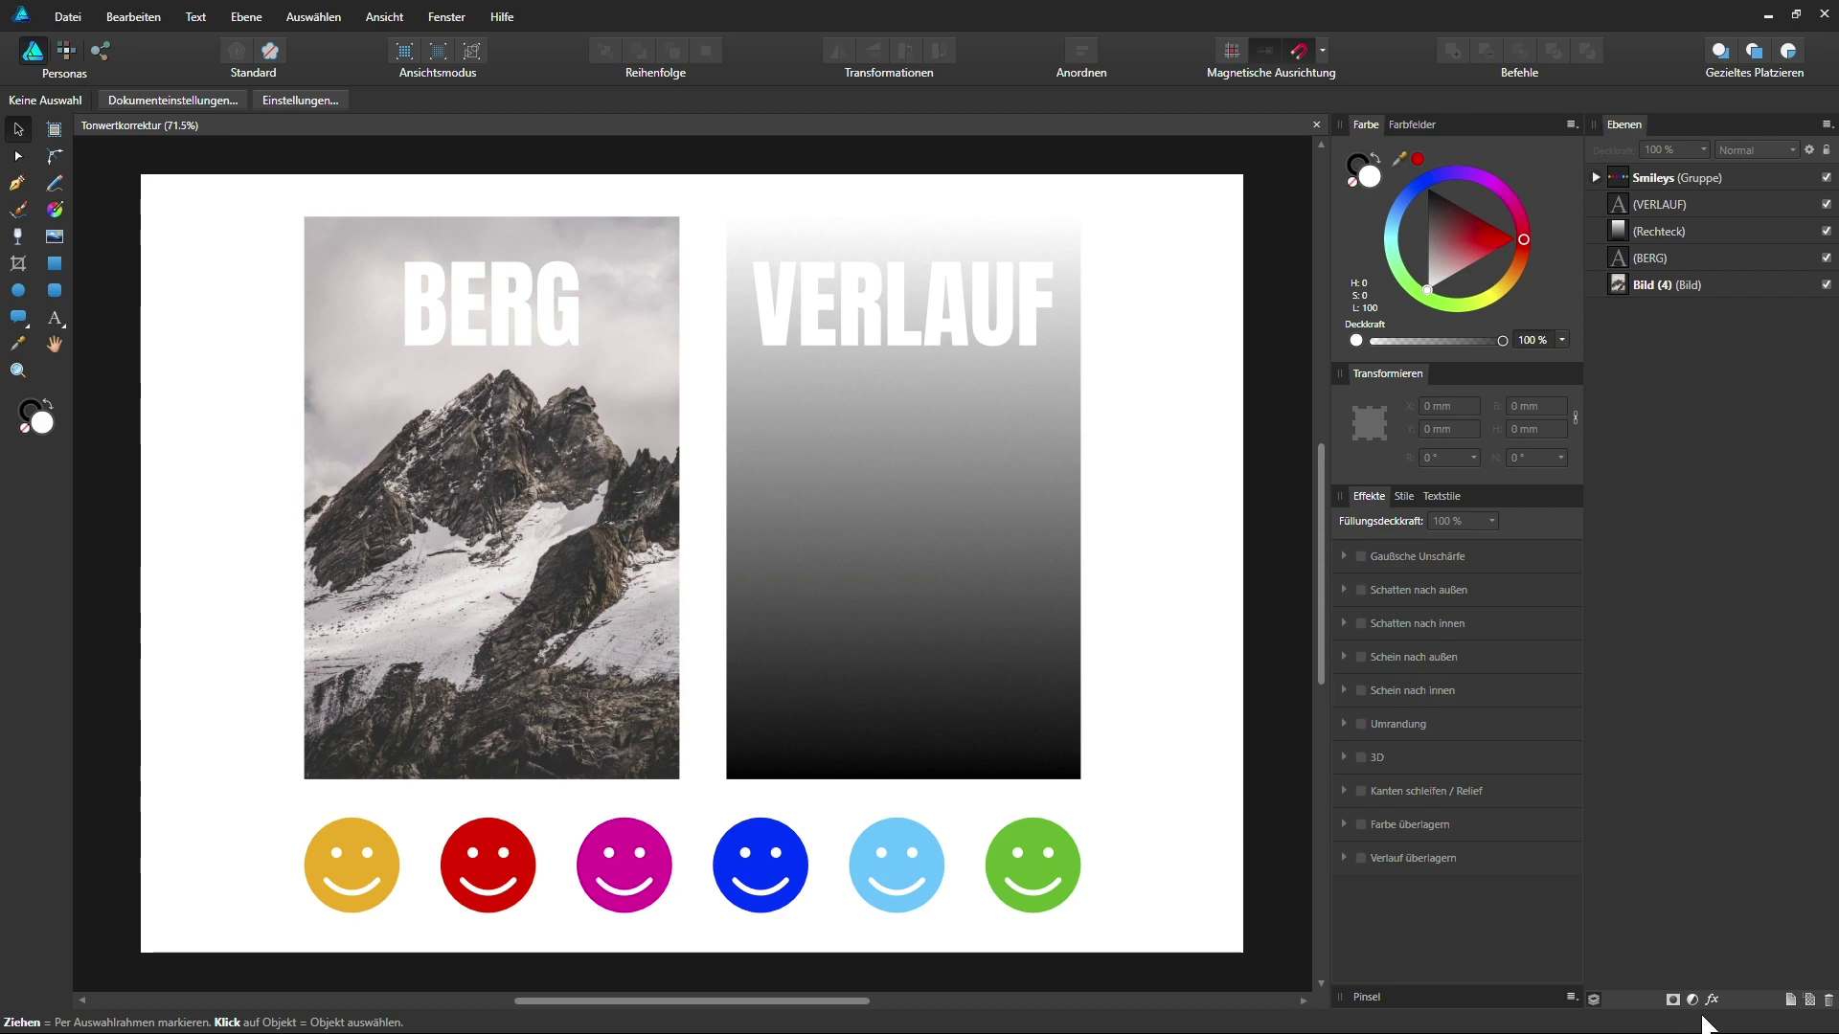
click(1692, 999)
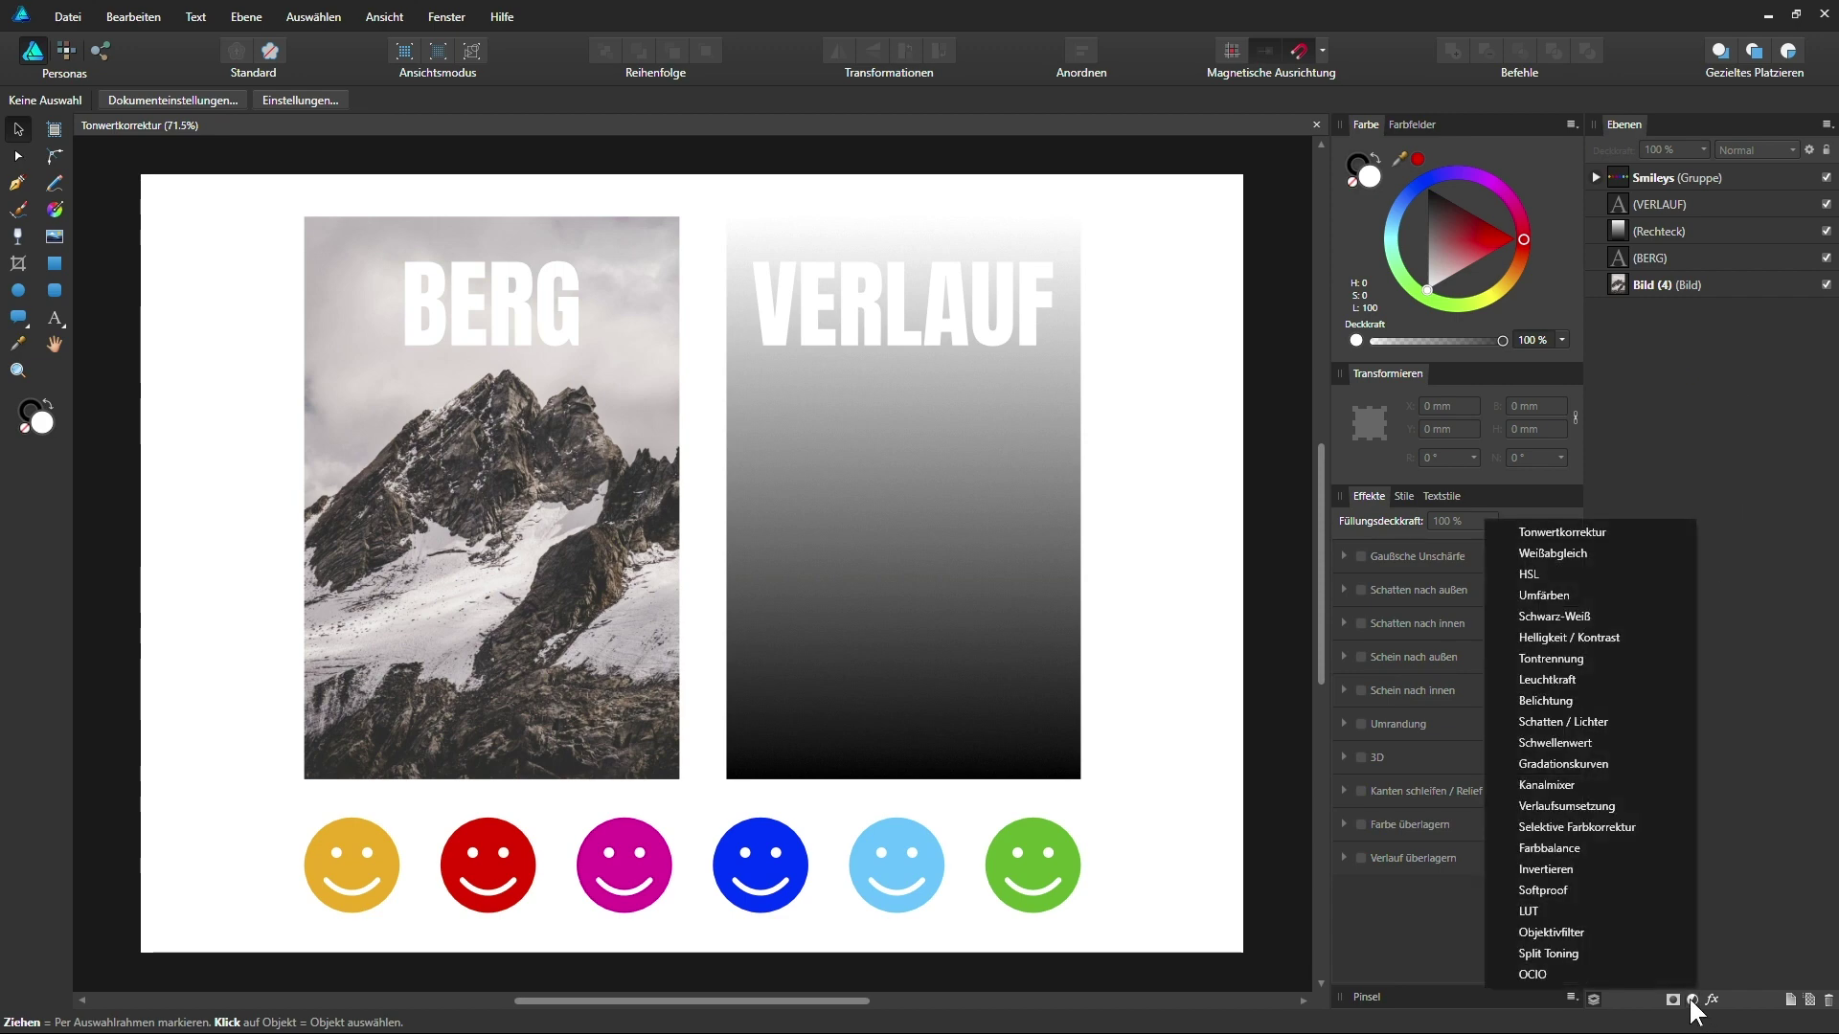
- Add a Tonwertkorrektur (Levels) adjustment, close its dialog, and delete the new layer
click(1565, 533)
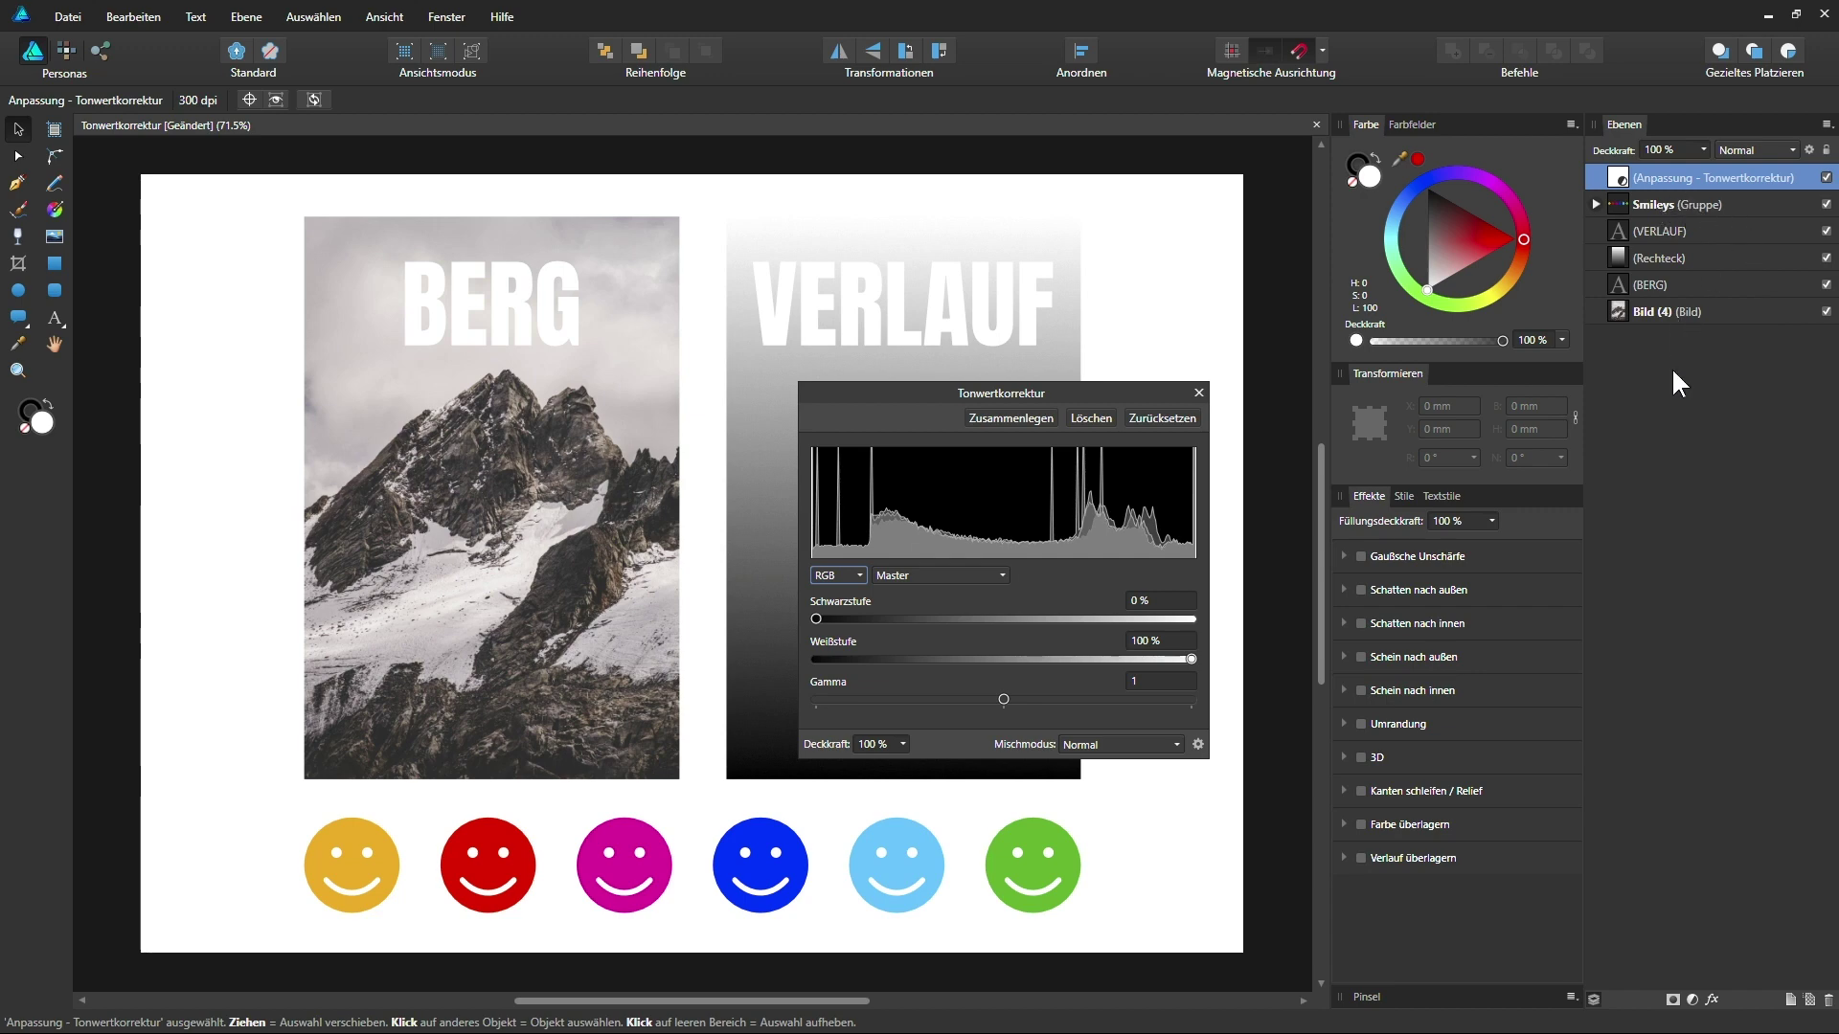
click(1198, 393)
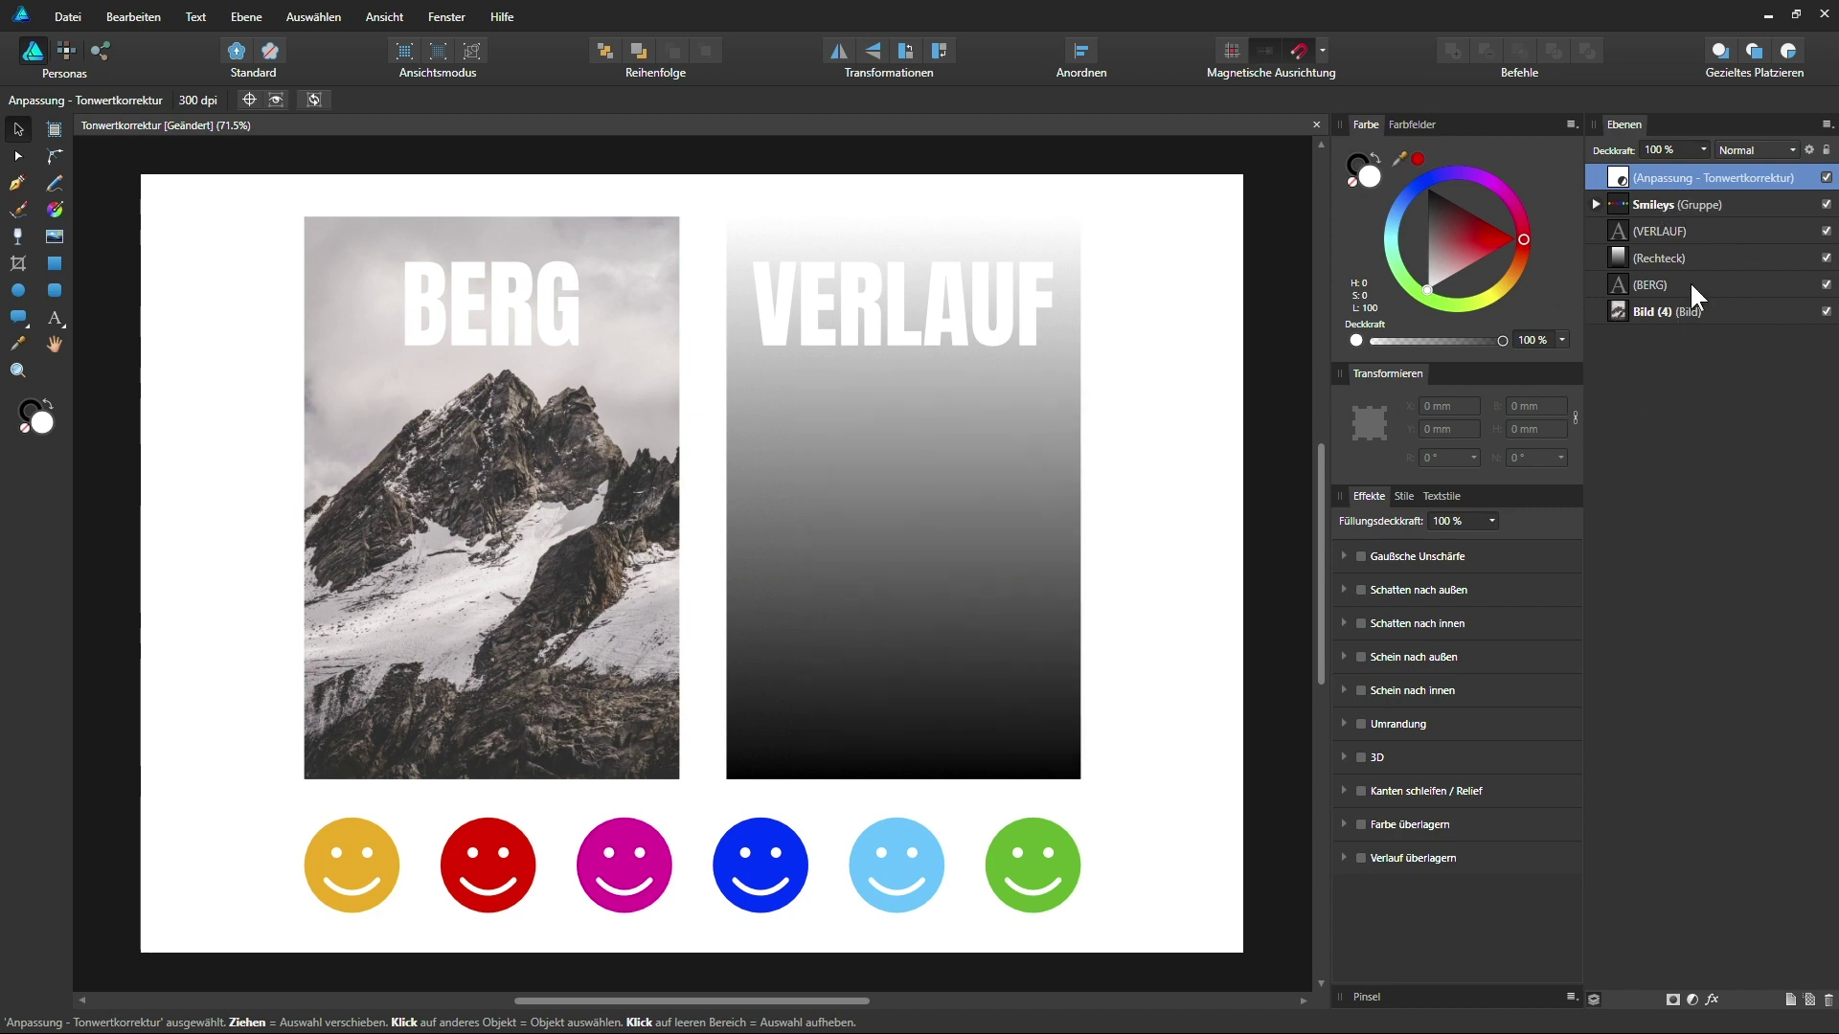
key(Delete)
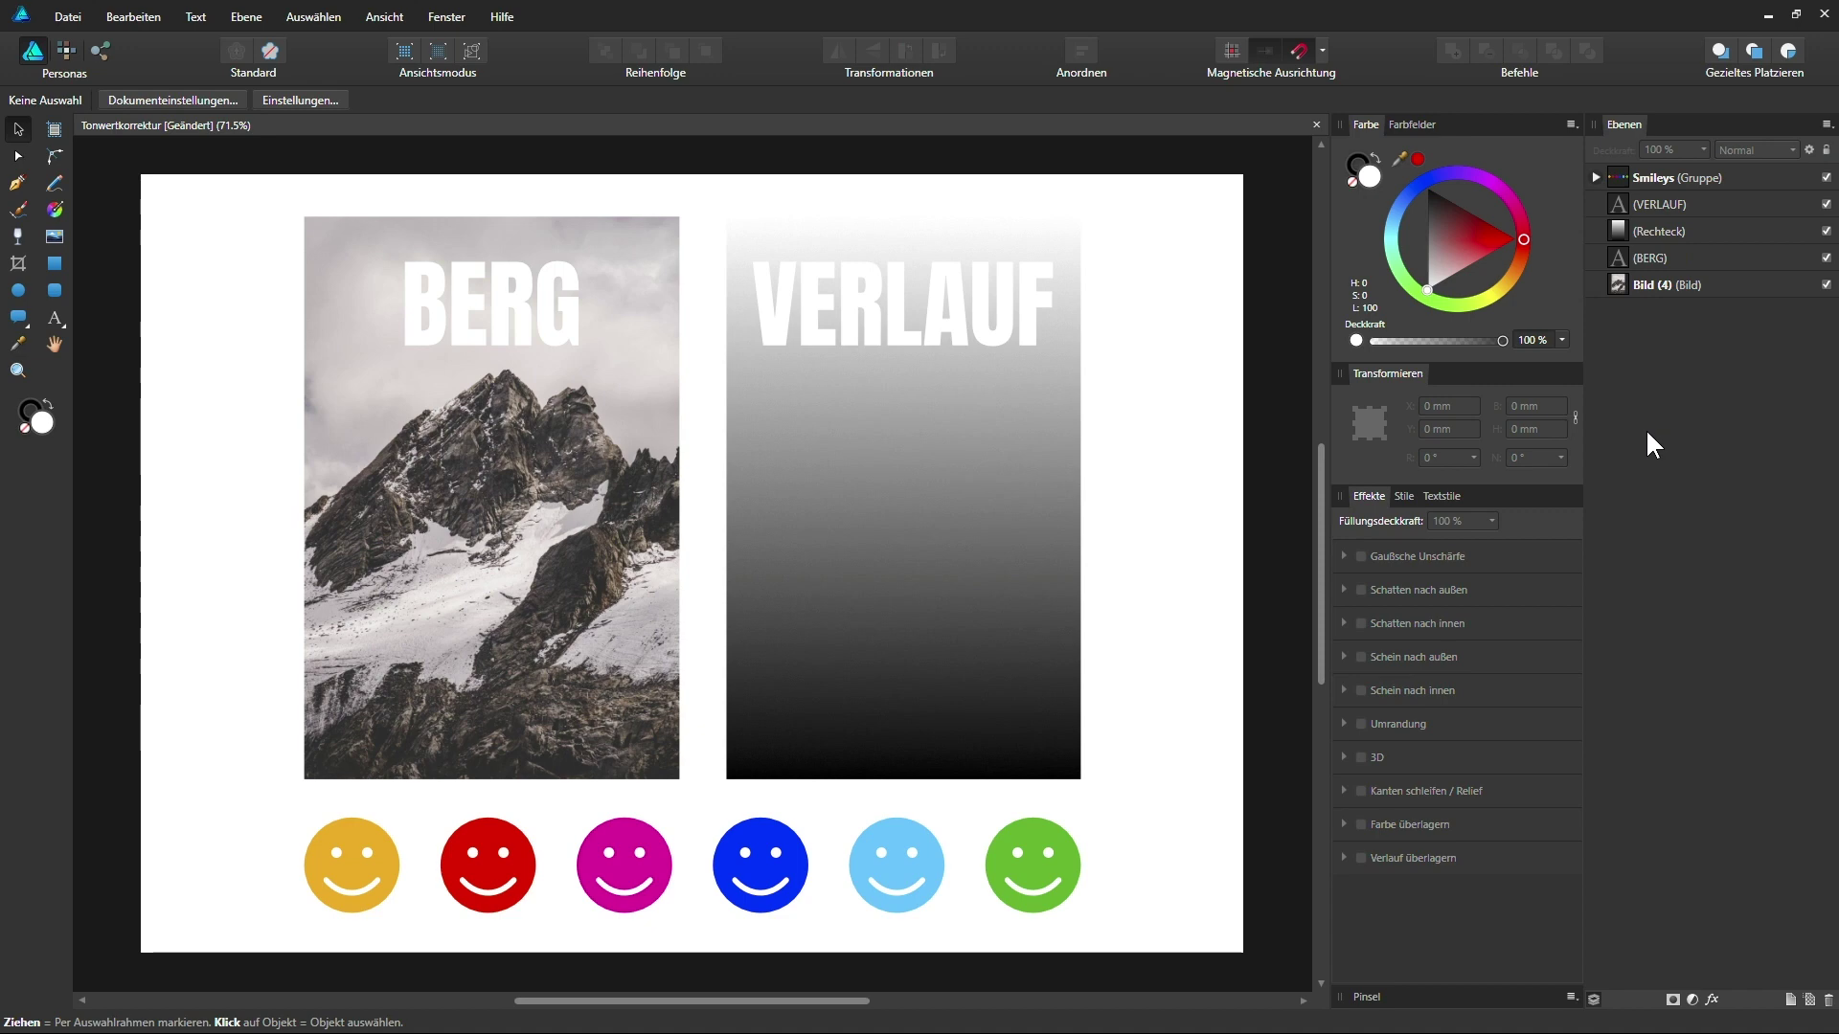
- Add a Levels adjustment to the Rechteck layer and move it above Smileys (Gruppe)
click(1705, 230)
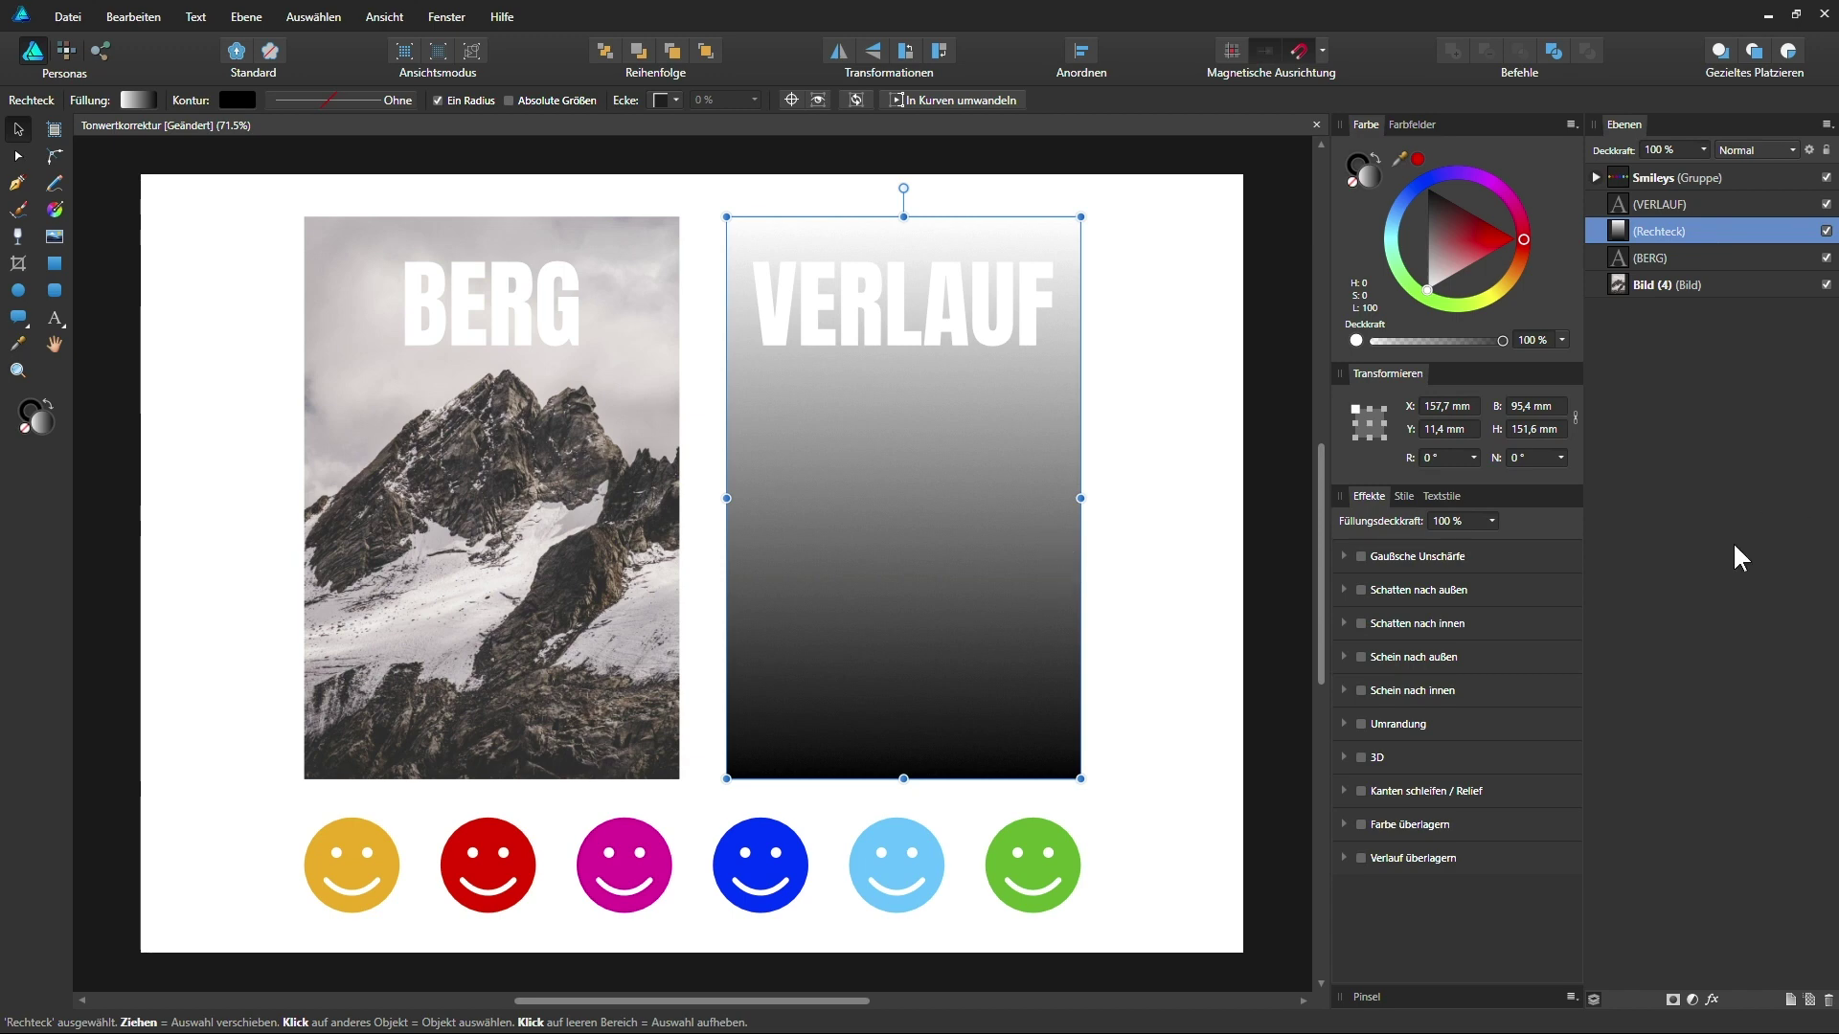
click(1691, 998)
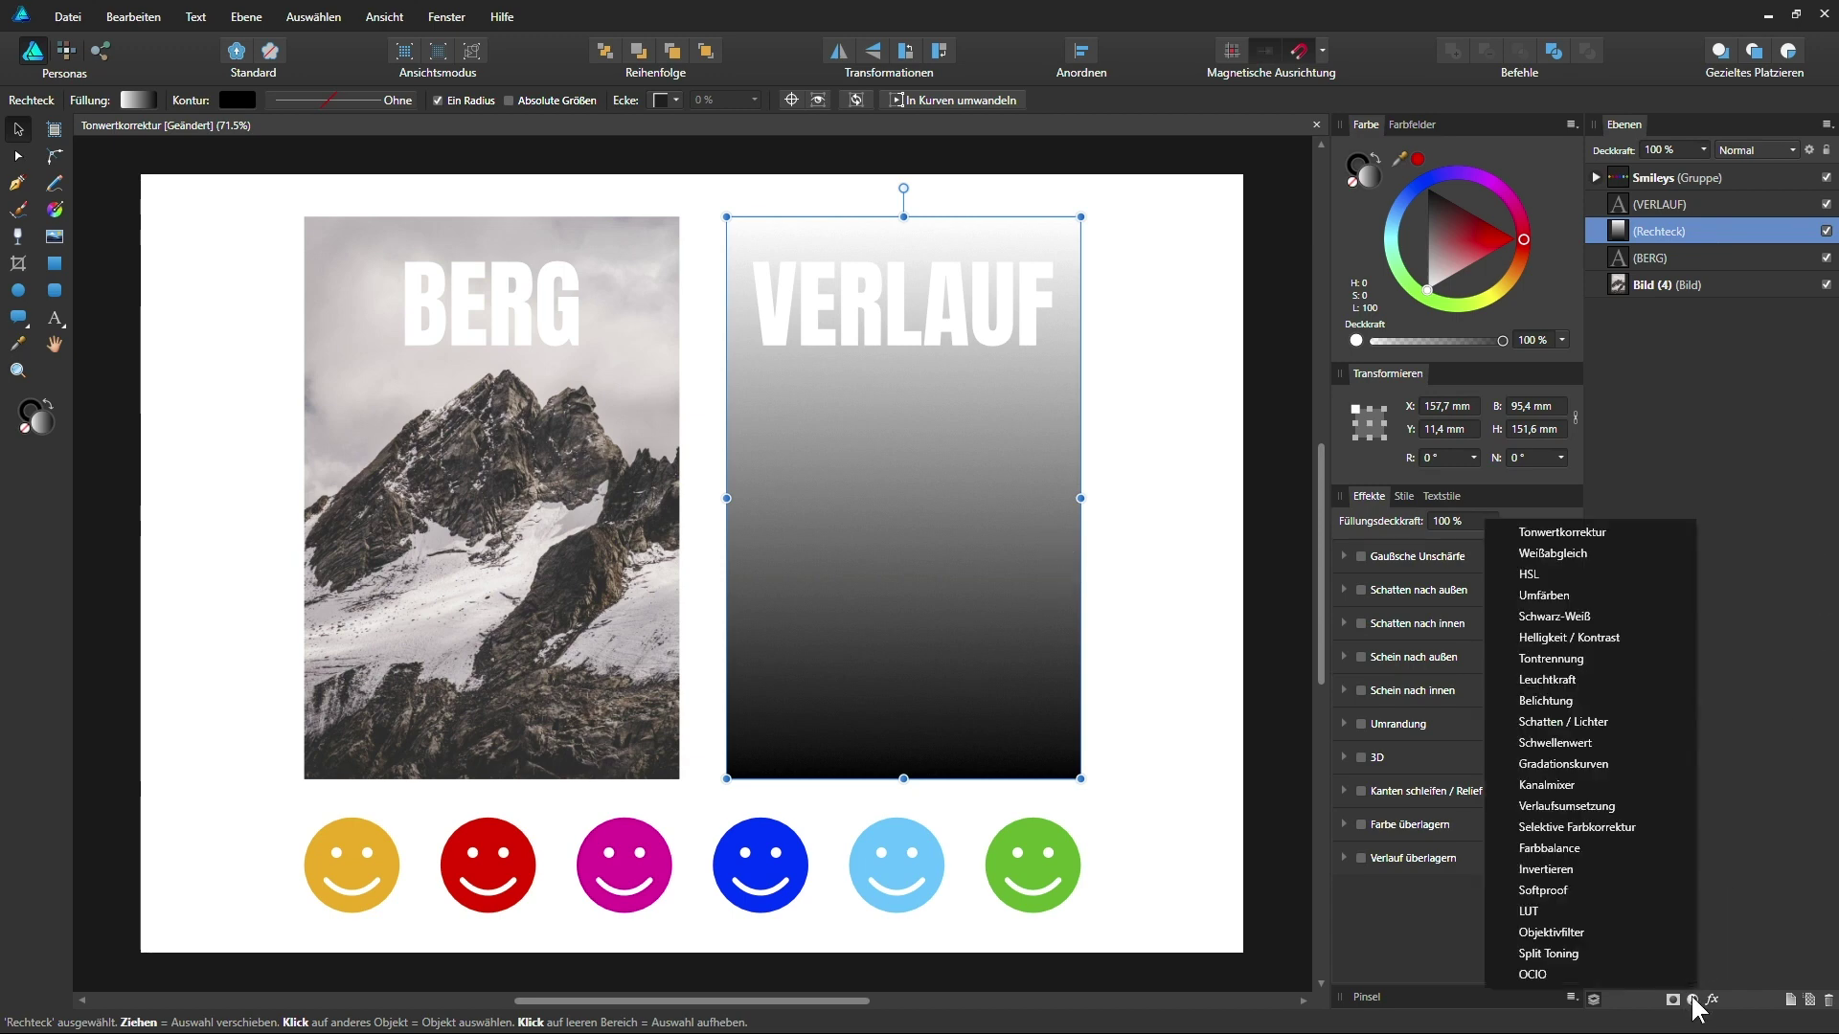
click(1576, 531)
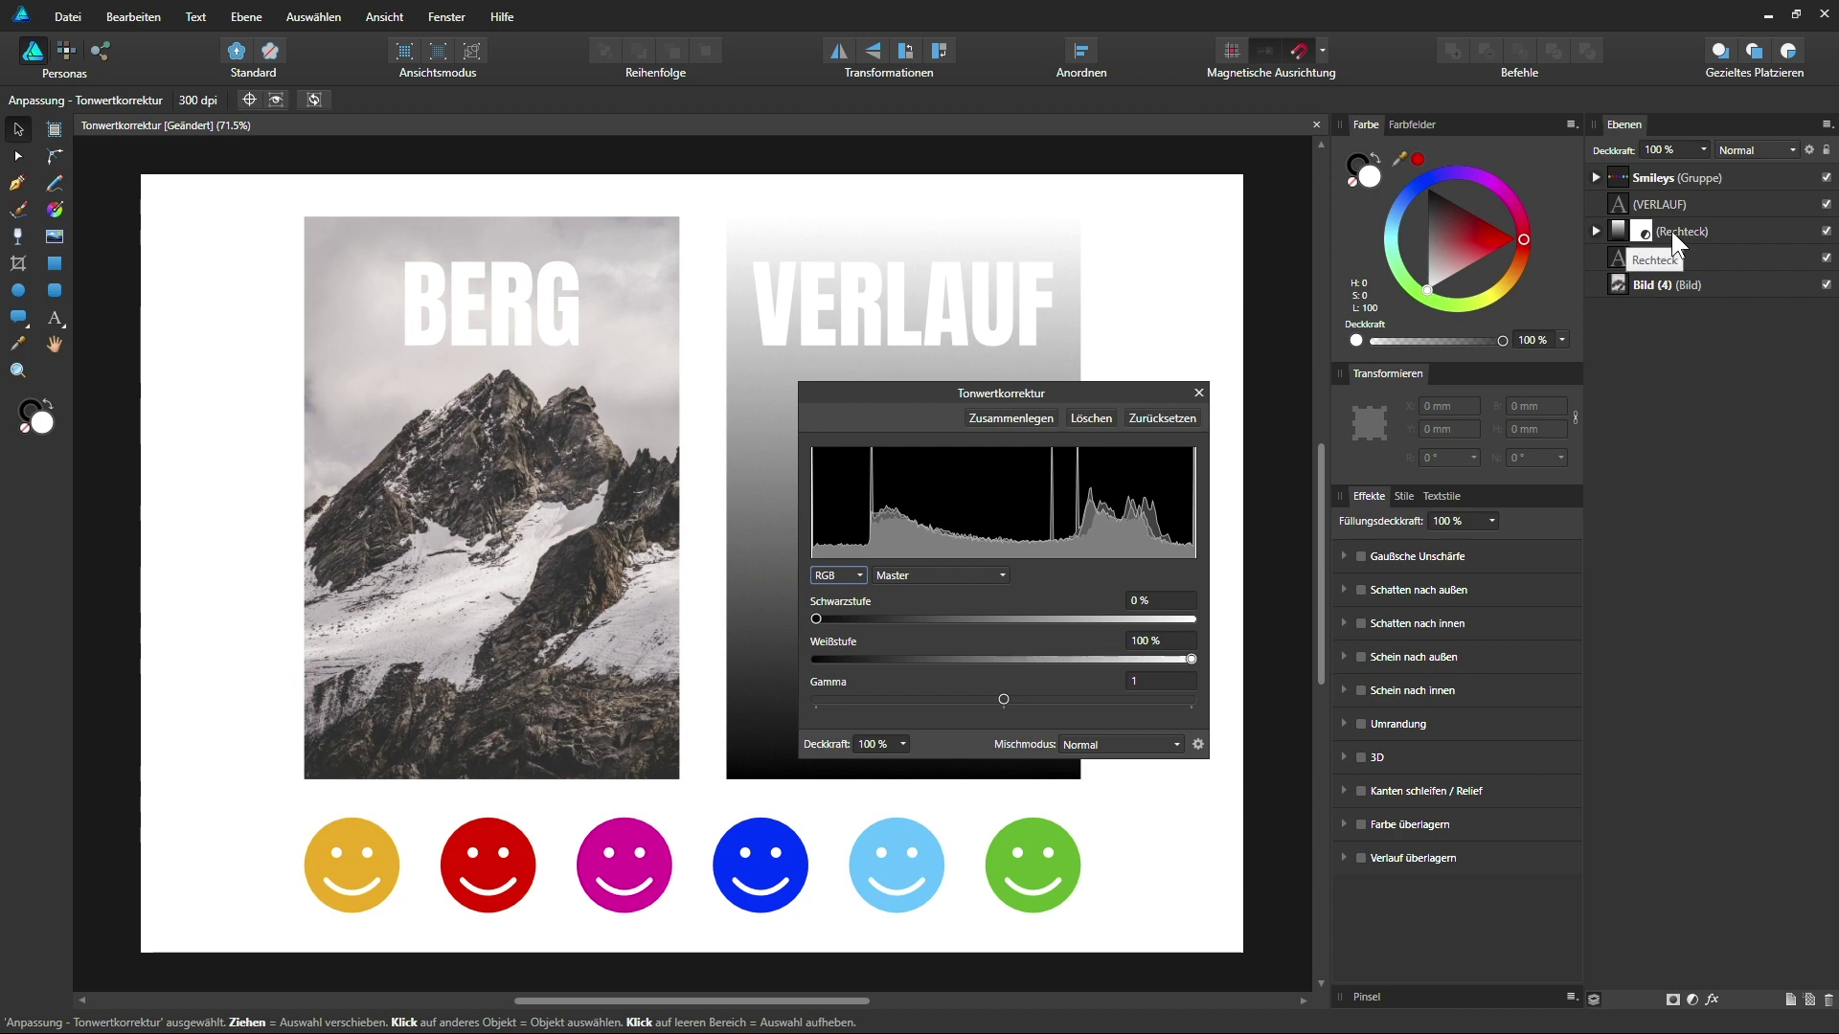
click(1595, 231)
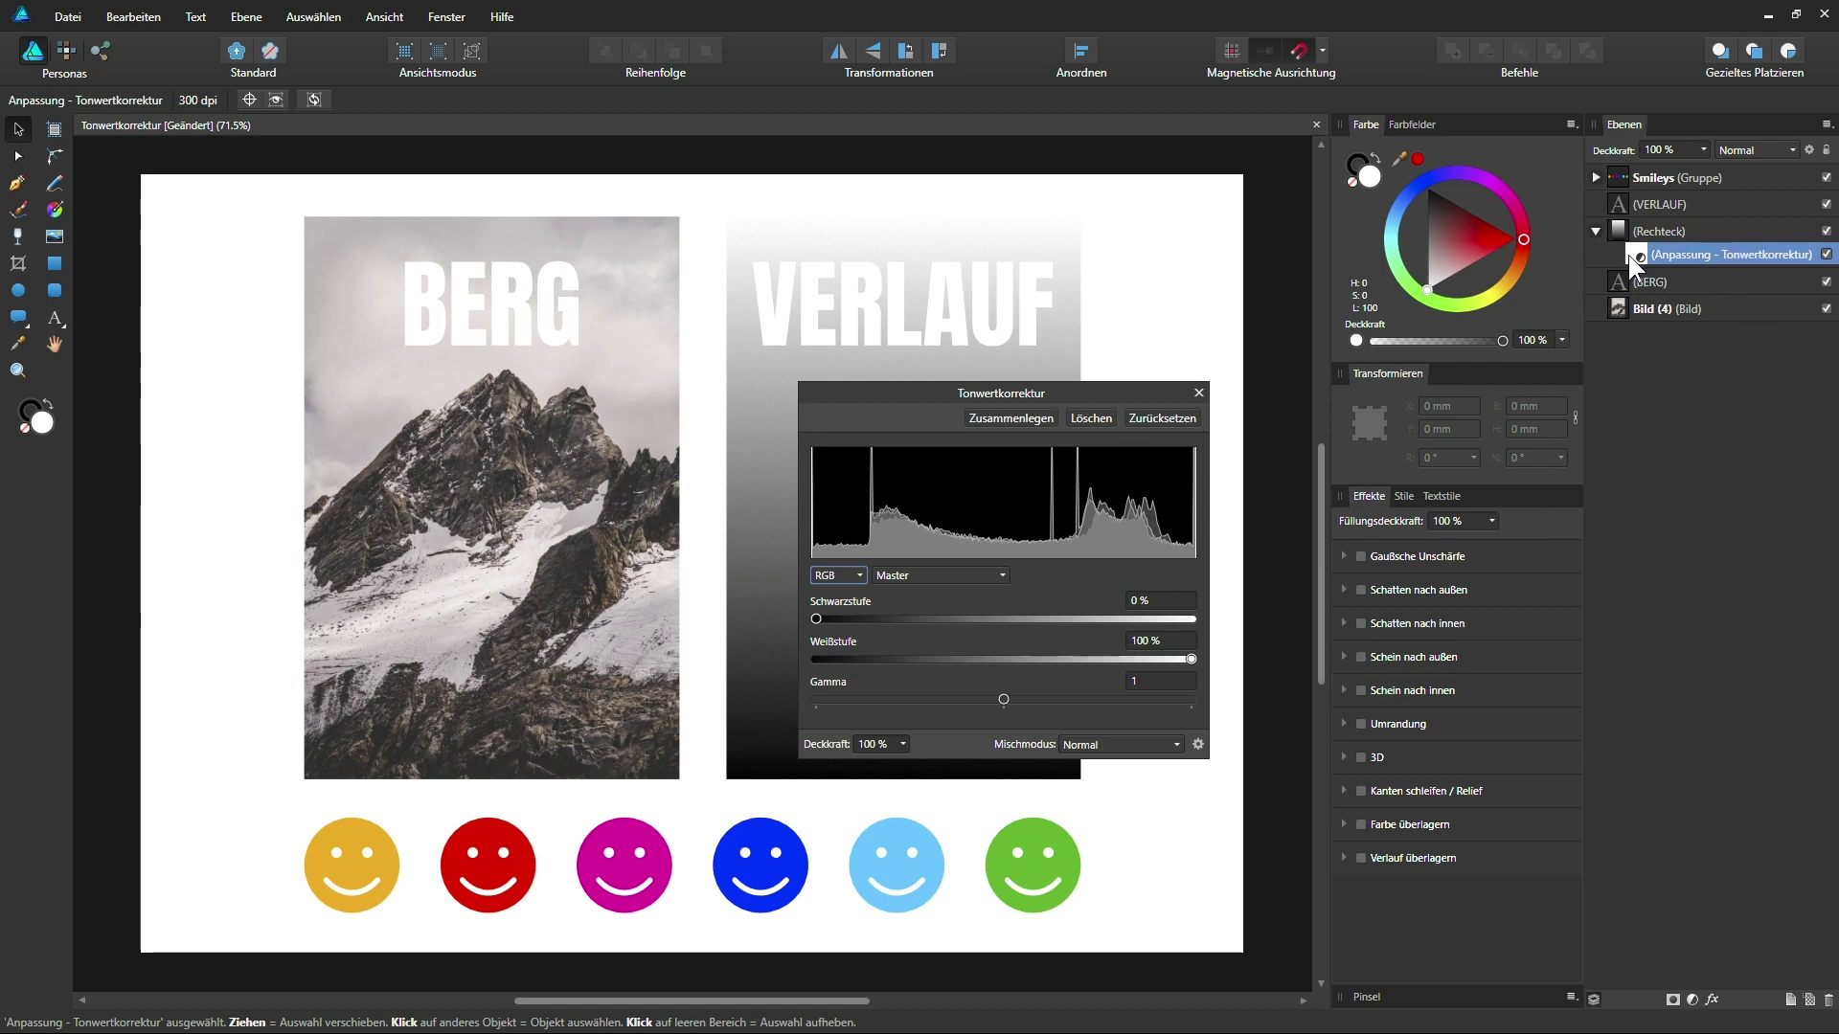
drag(1634, 251, 1617, 169)
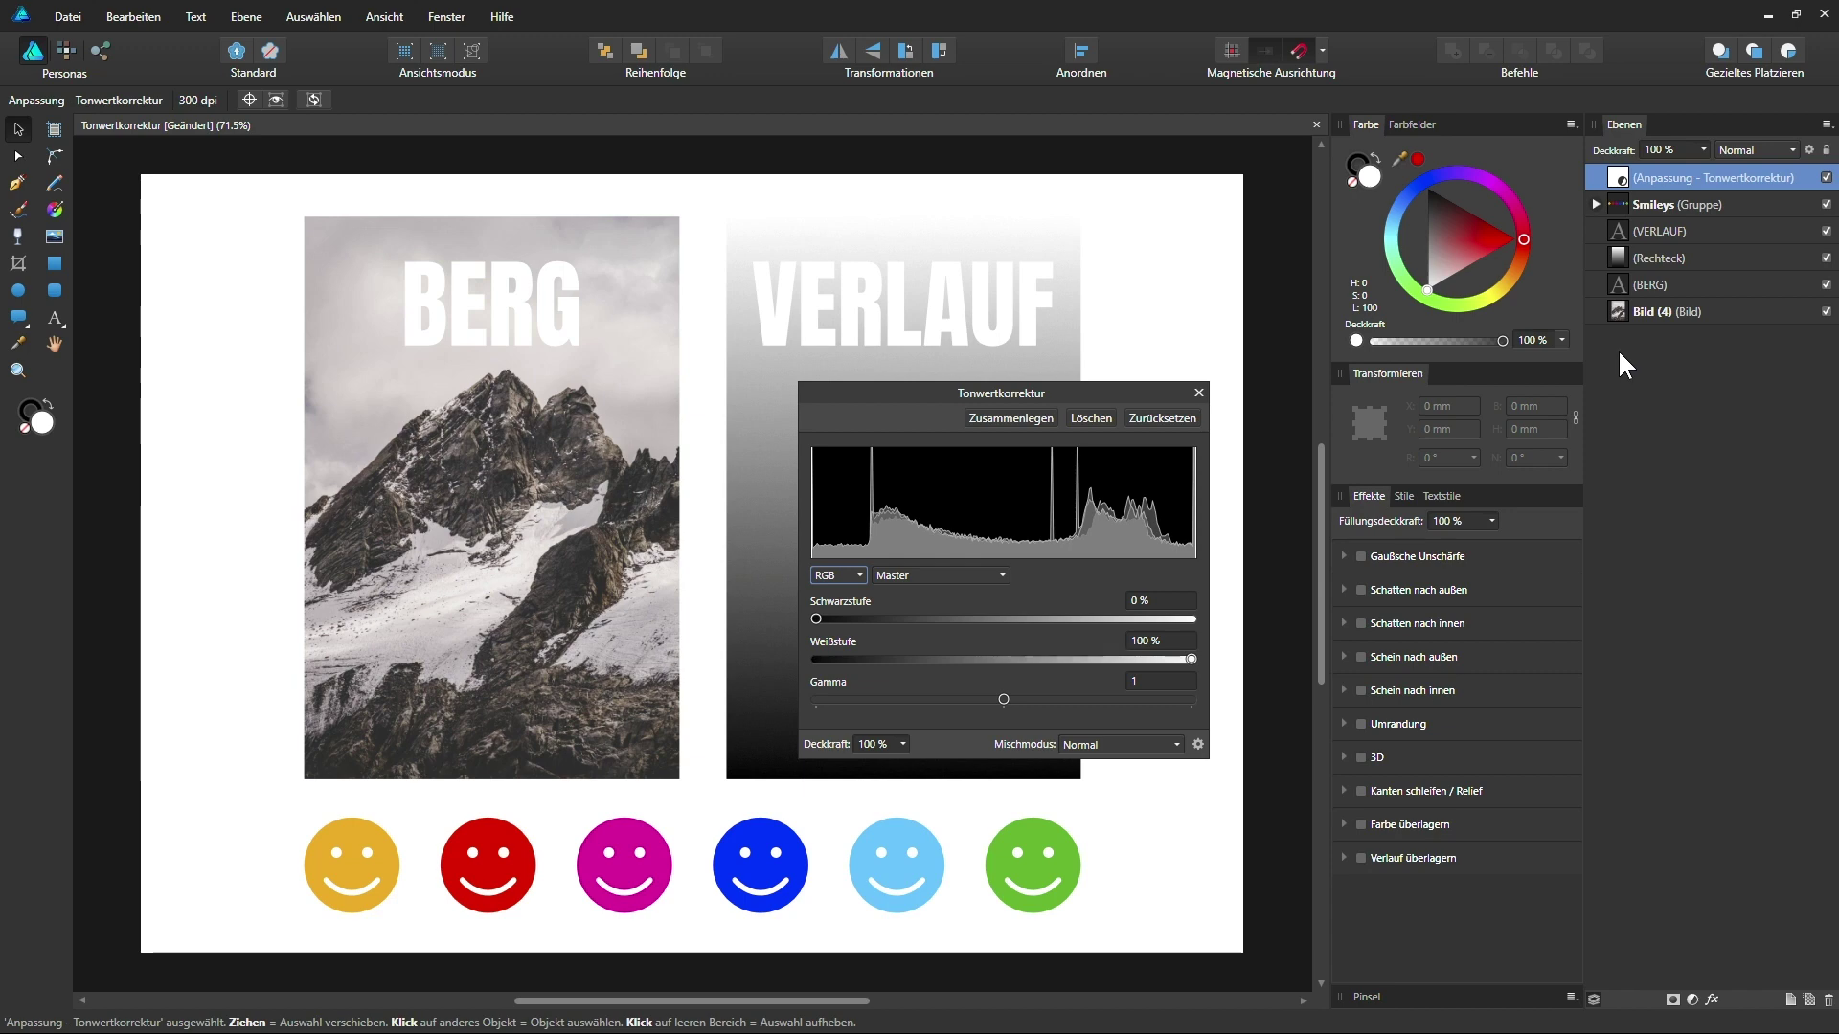
drag(1107, 391, 1425, 467)
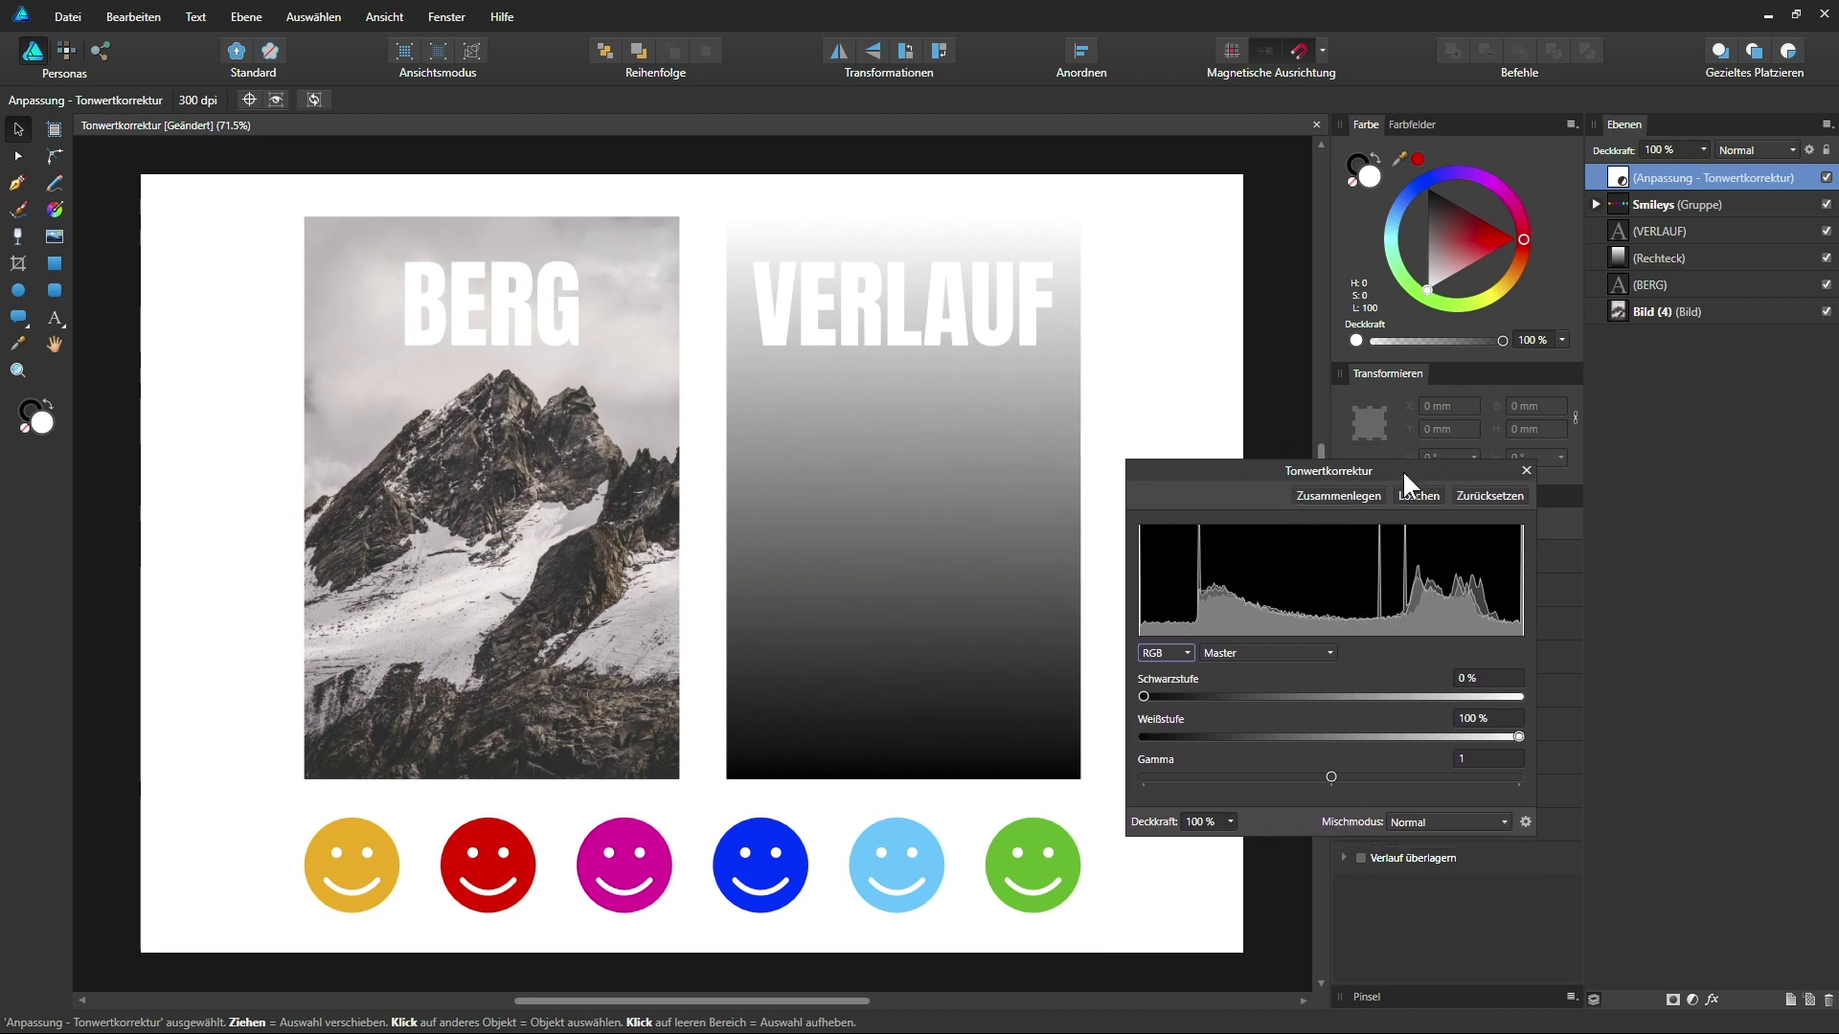
click(1524, 469)
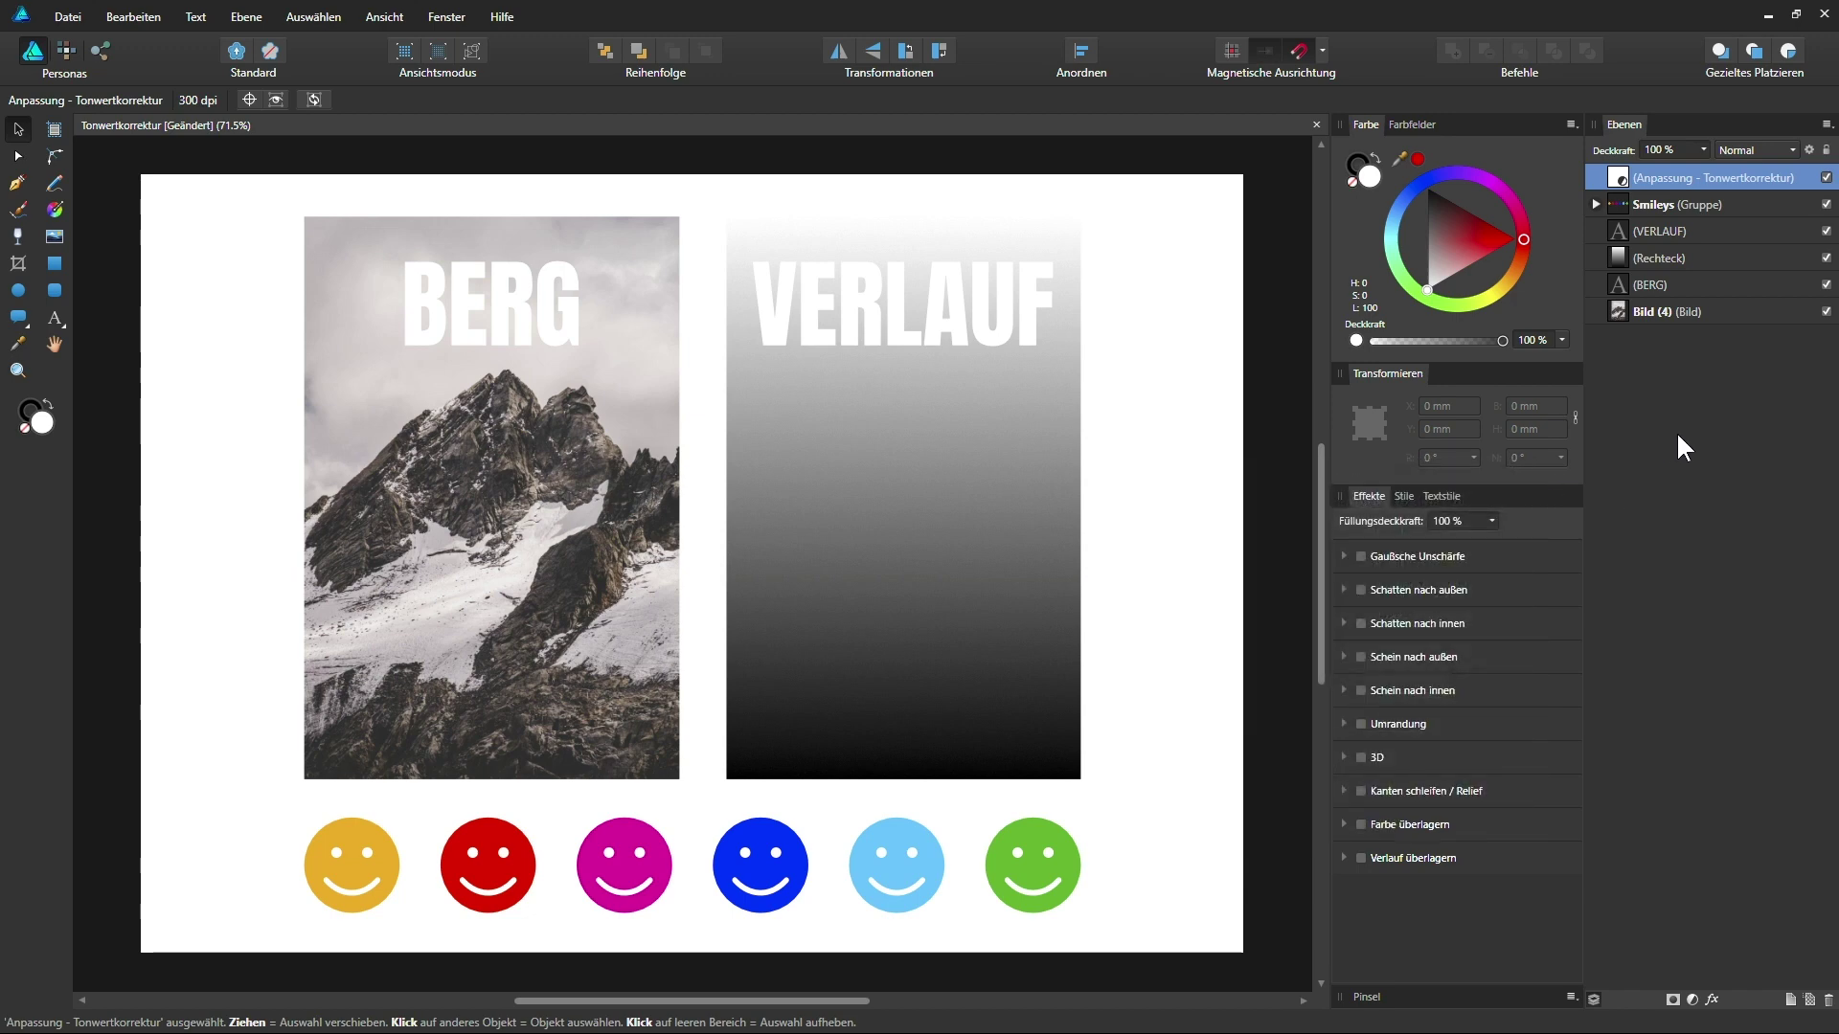
double_click(1617, 176)
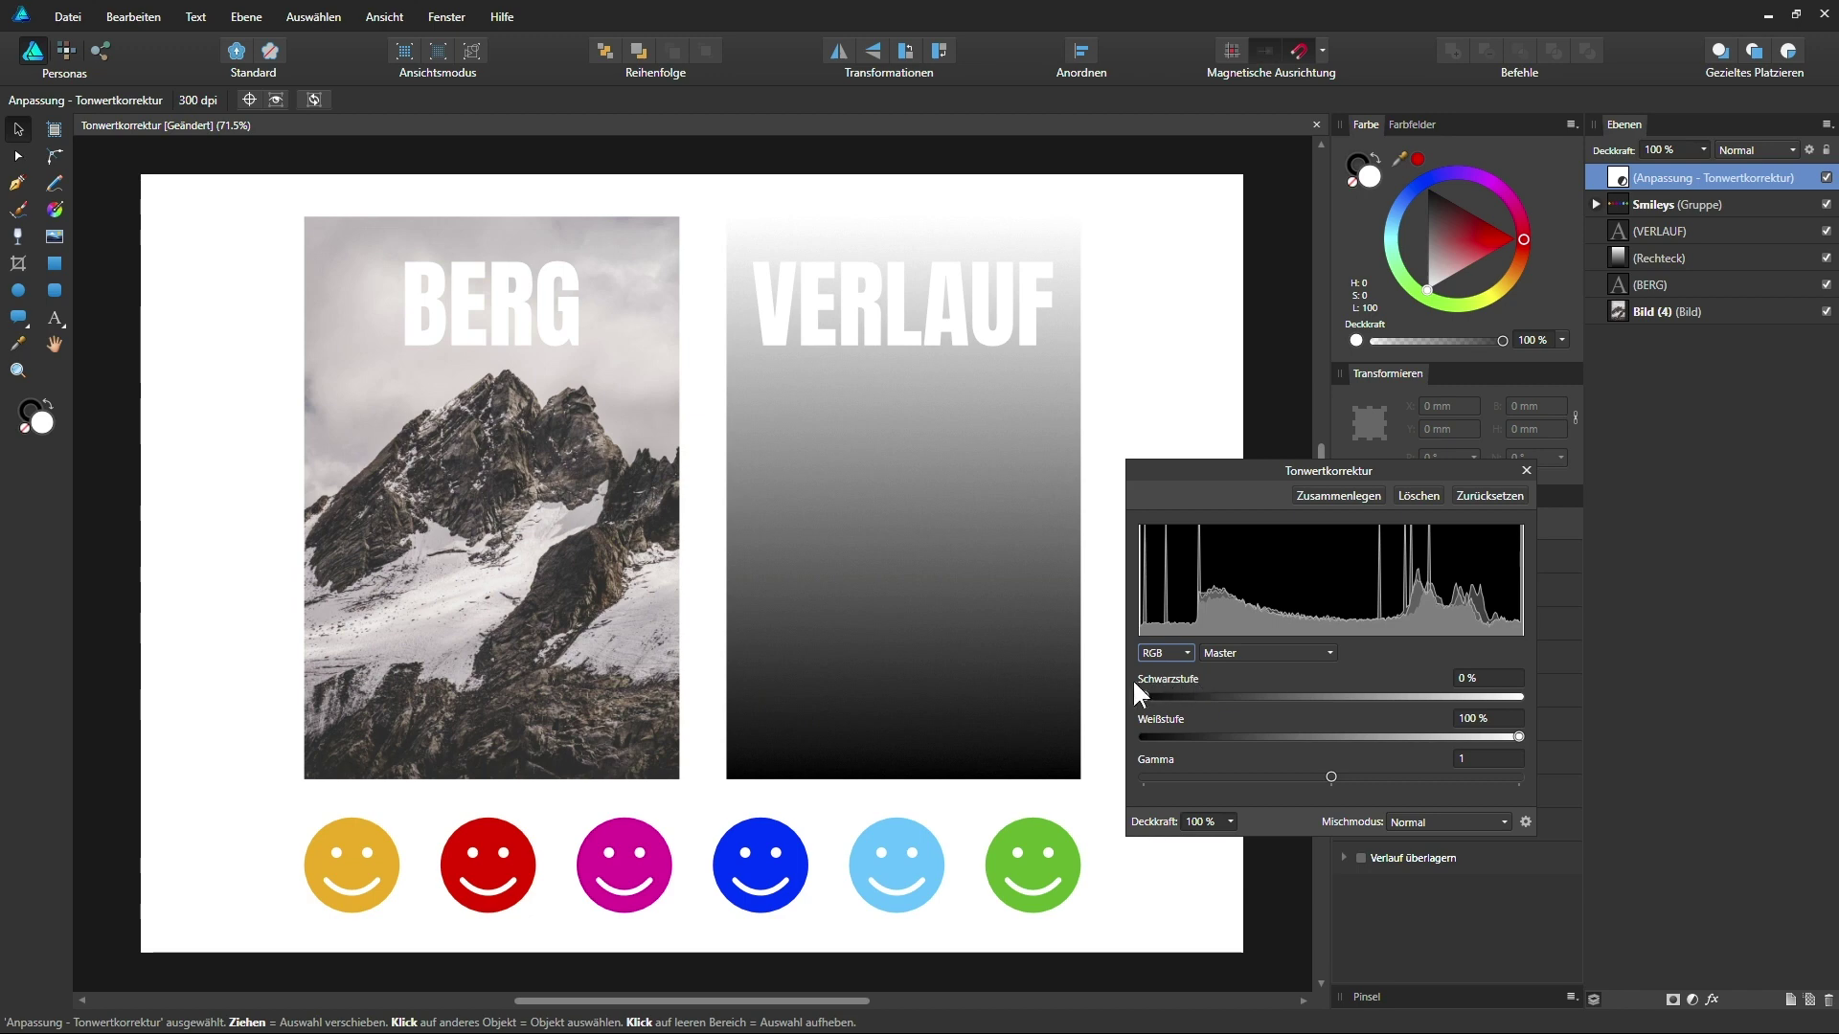
- Experiment with the Schwarzstufe slider, finally setting the black level to 32%
drag(1146, 695, 1191, 697)
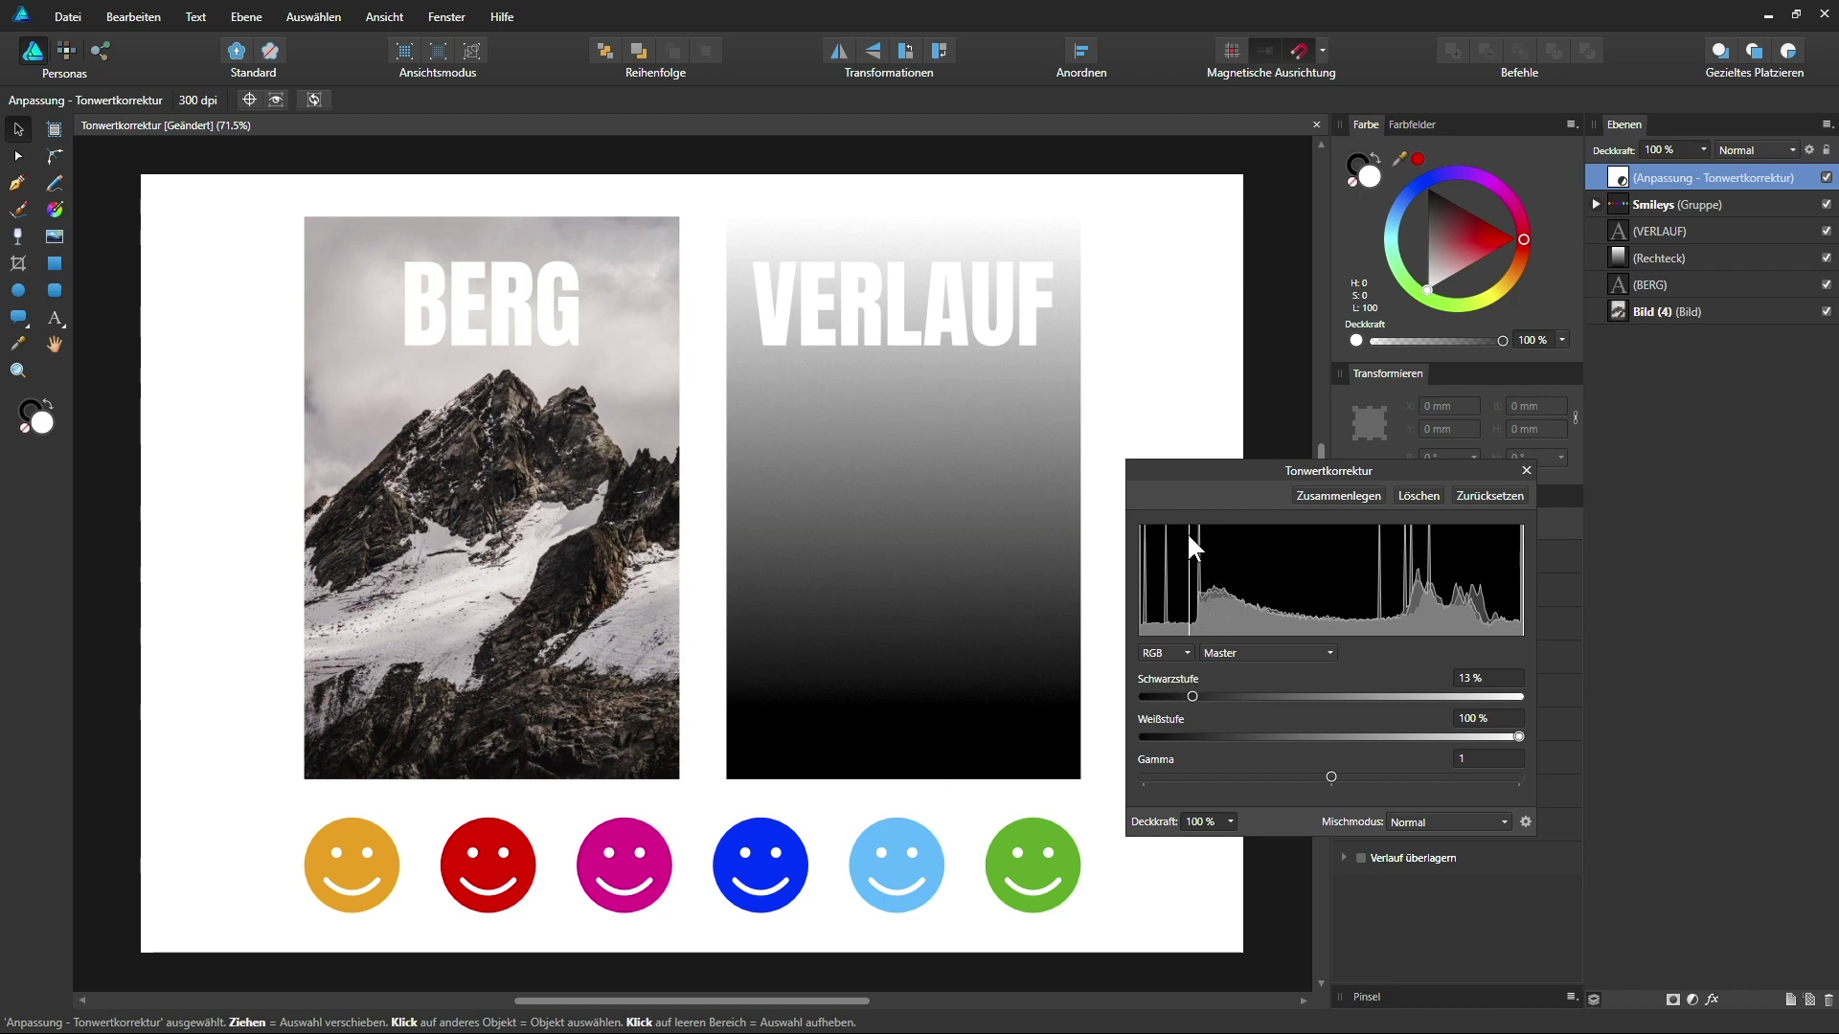
drag(1191, 696, 1177, 696)
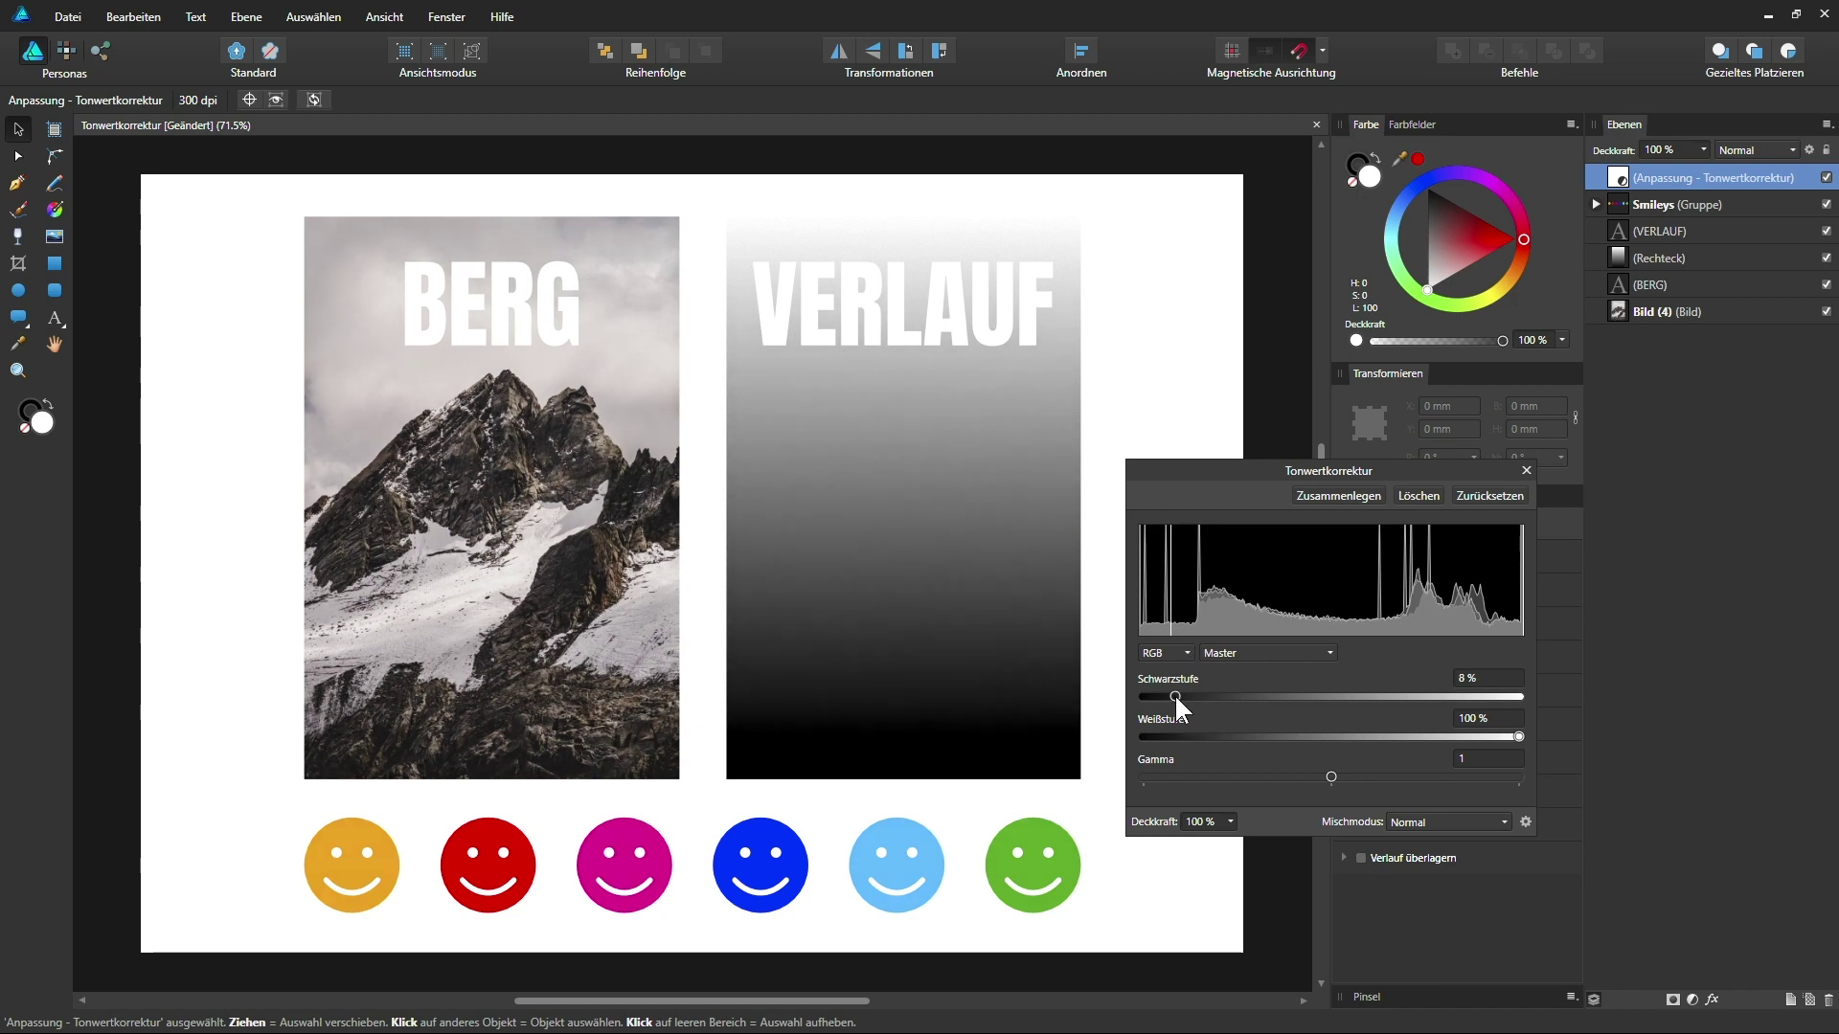
drag(1184, 697, 1192, 697)
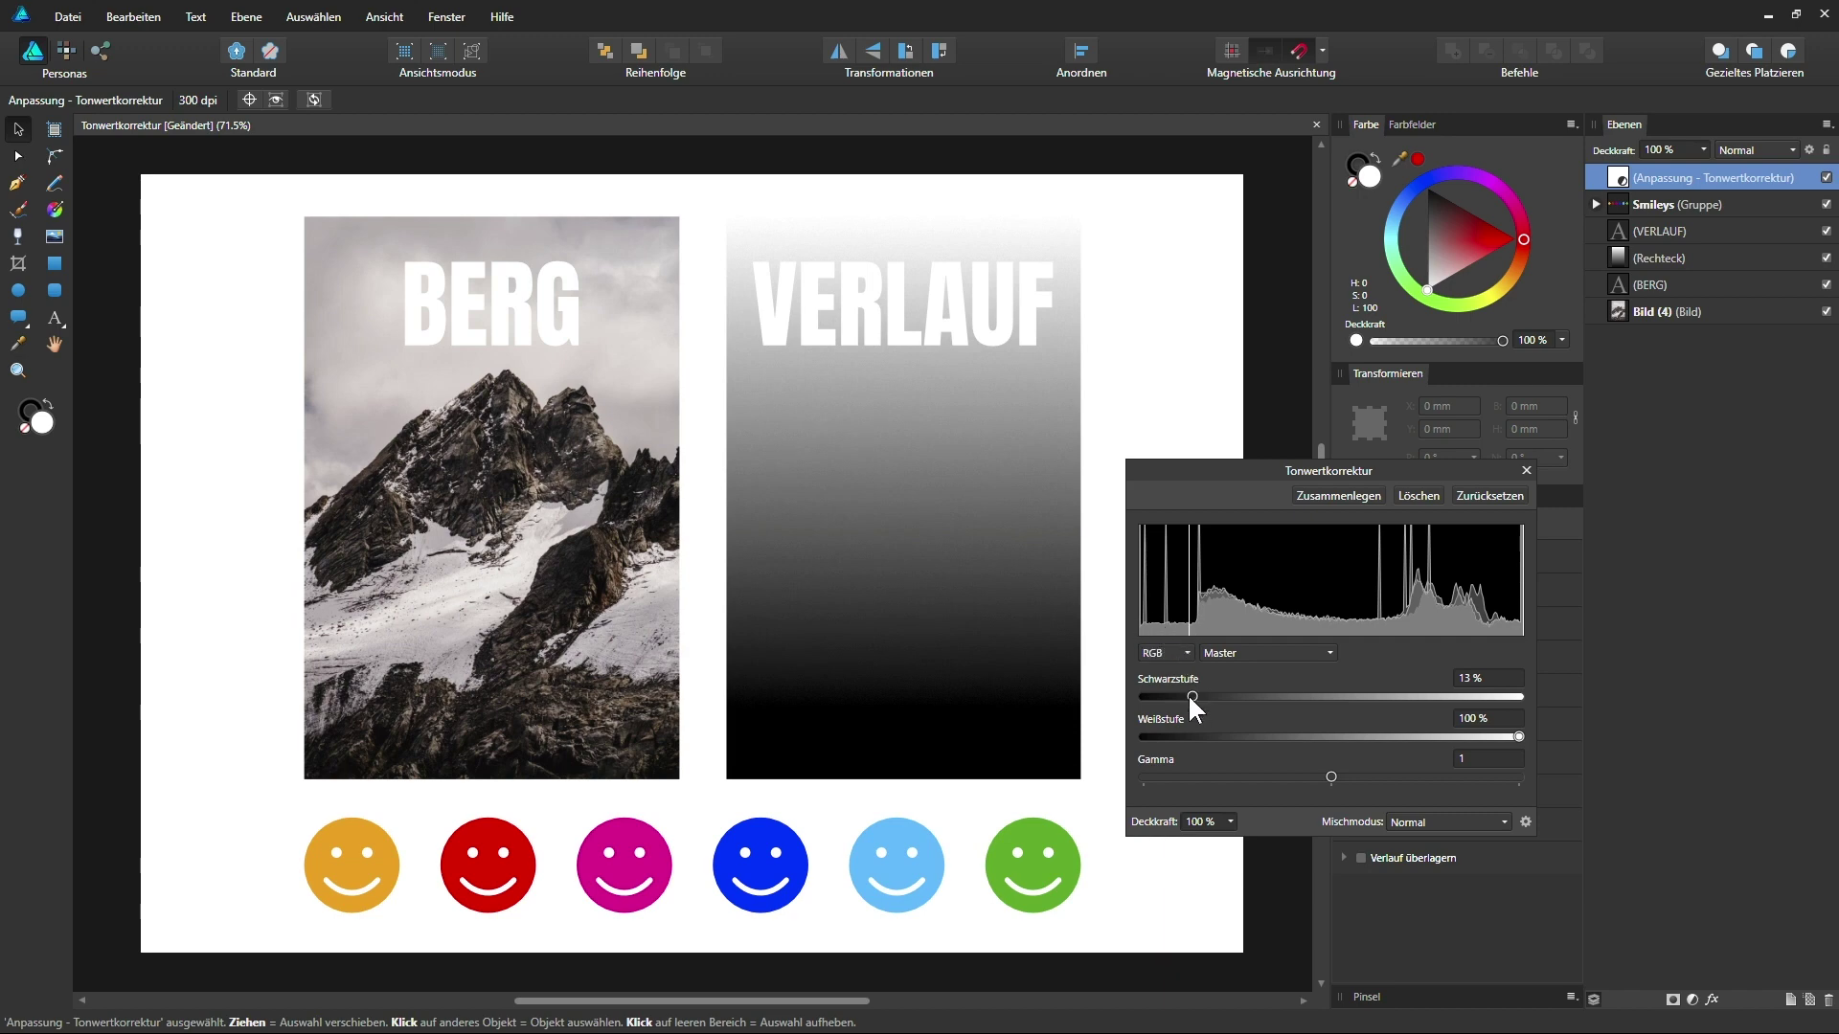
drag(1191, 696, 1134, 697)
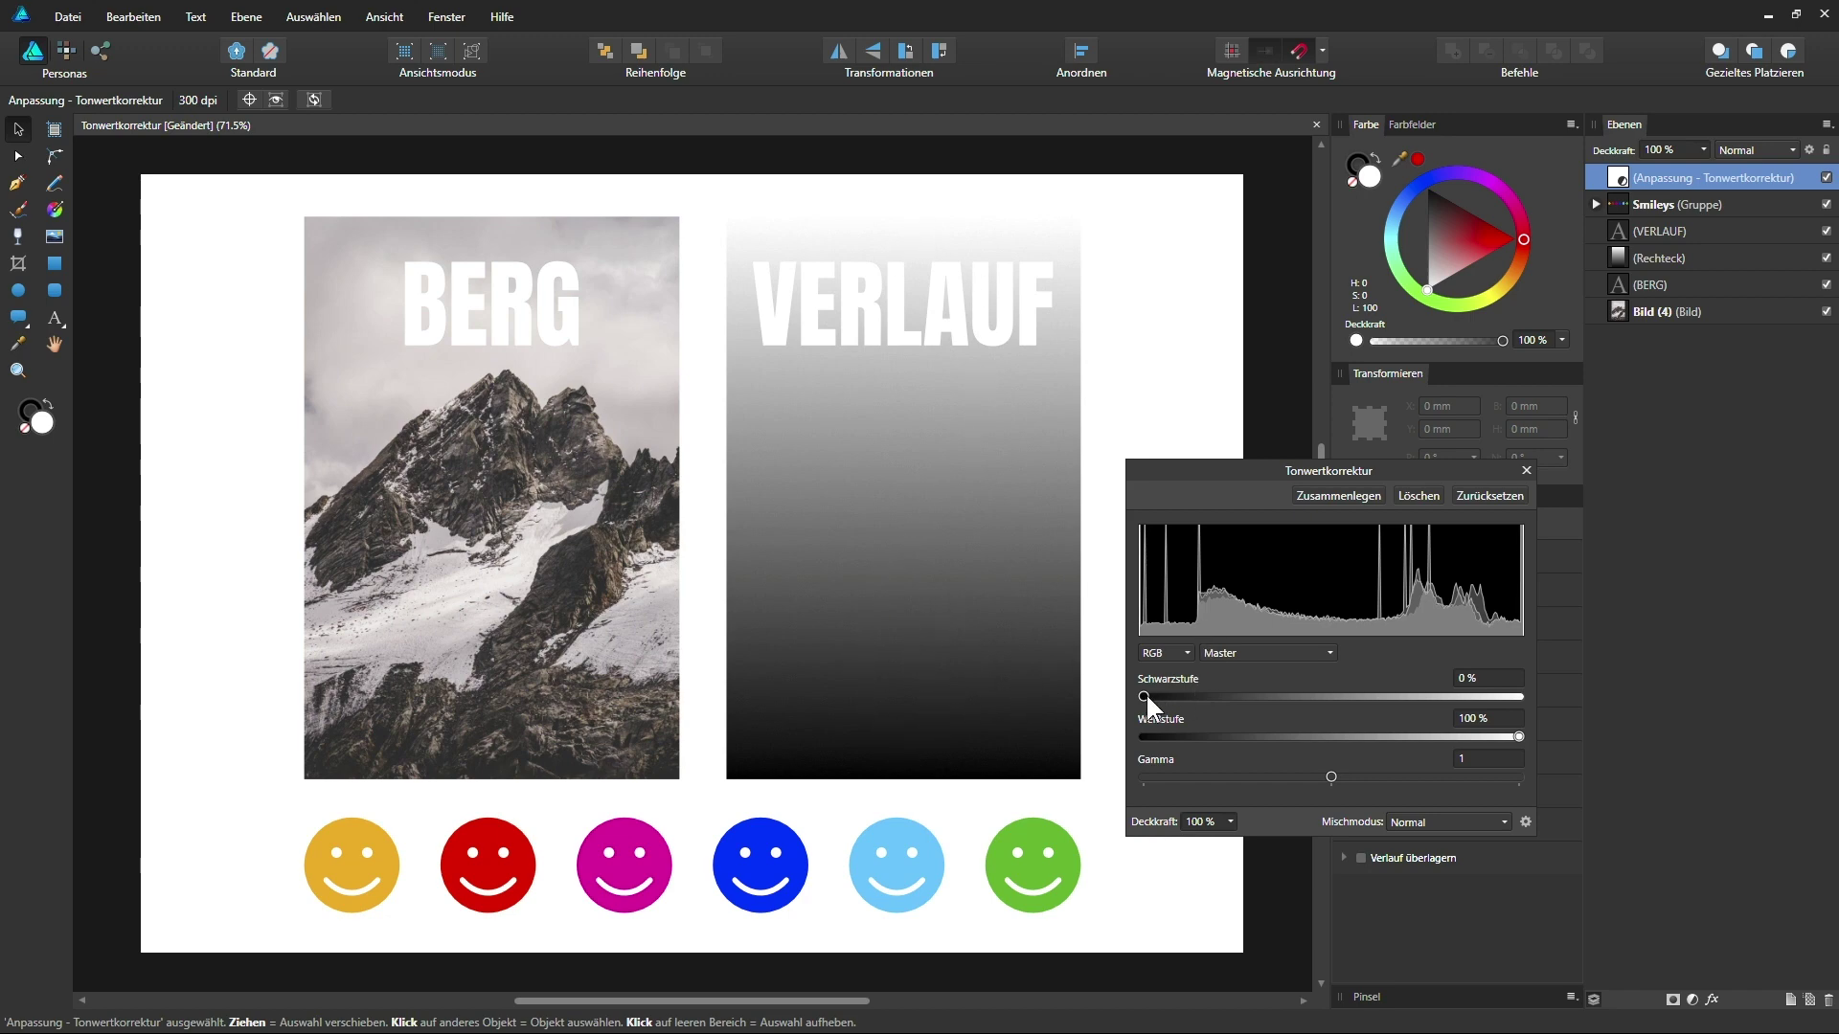
drag(1143, 696, 1193, 697)
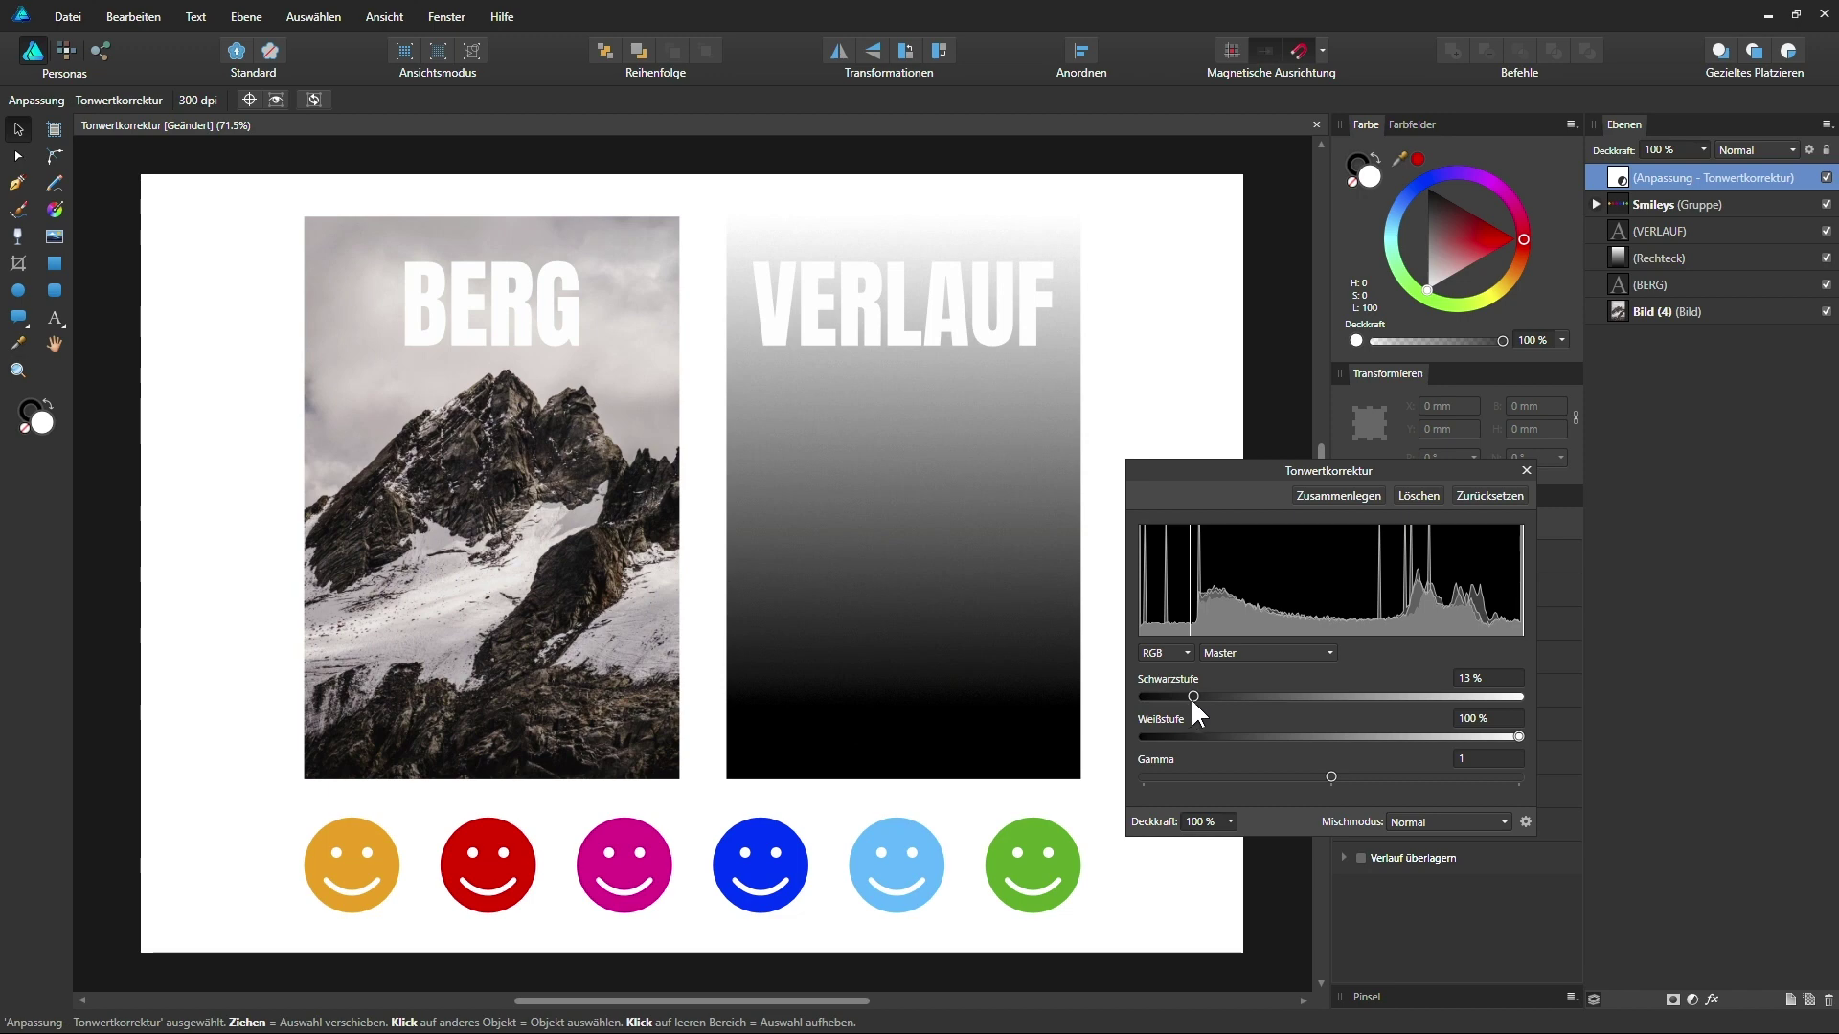
drag(1194, 696, 1264, 696)
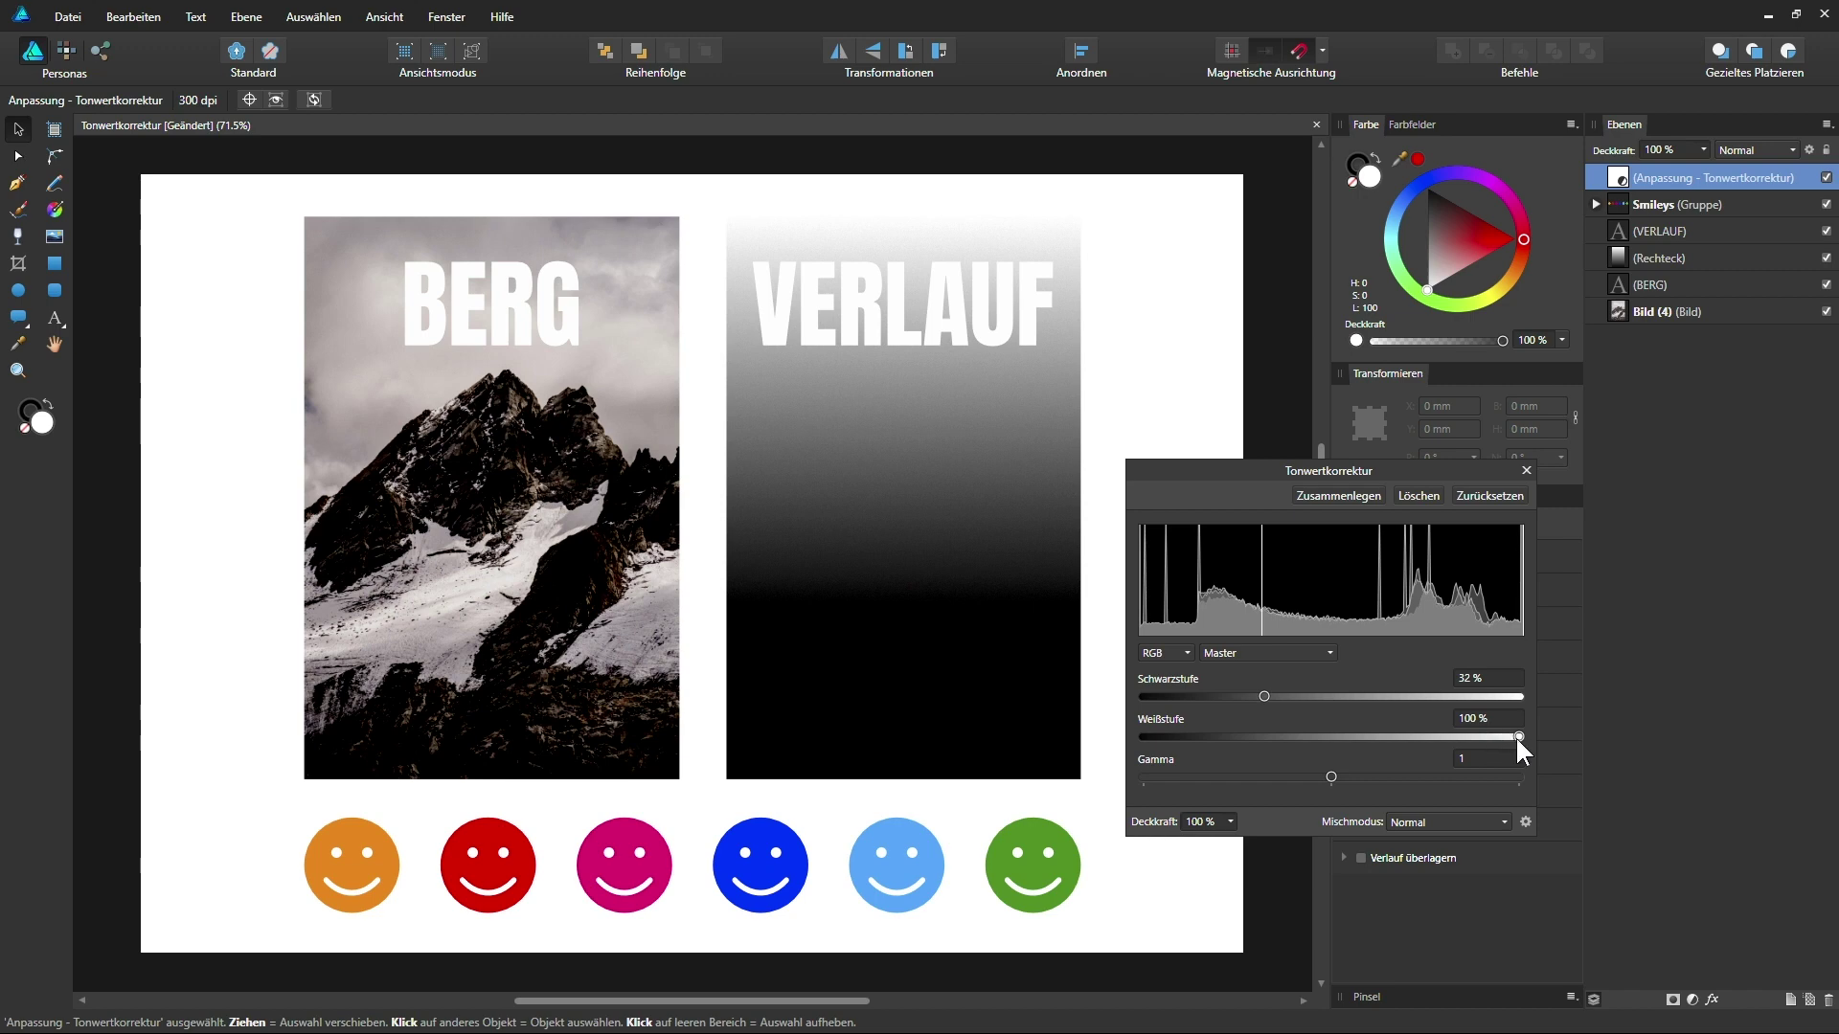
- Try several white and black levels, then reset Schwarzstufe to 0% and Weißstufe to 100%
drag(1514, 735, 1458, 736)
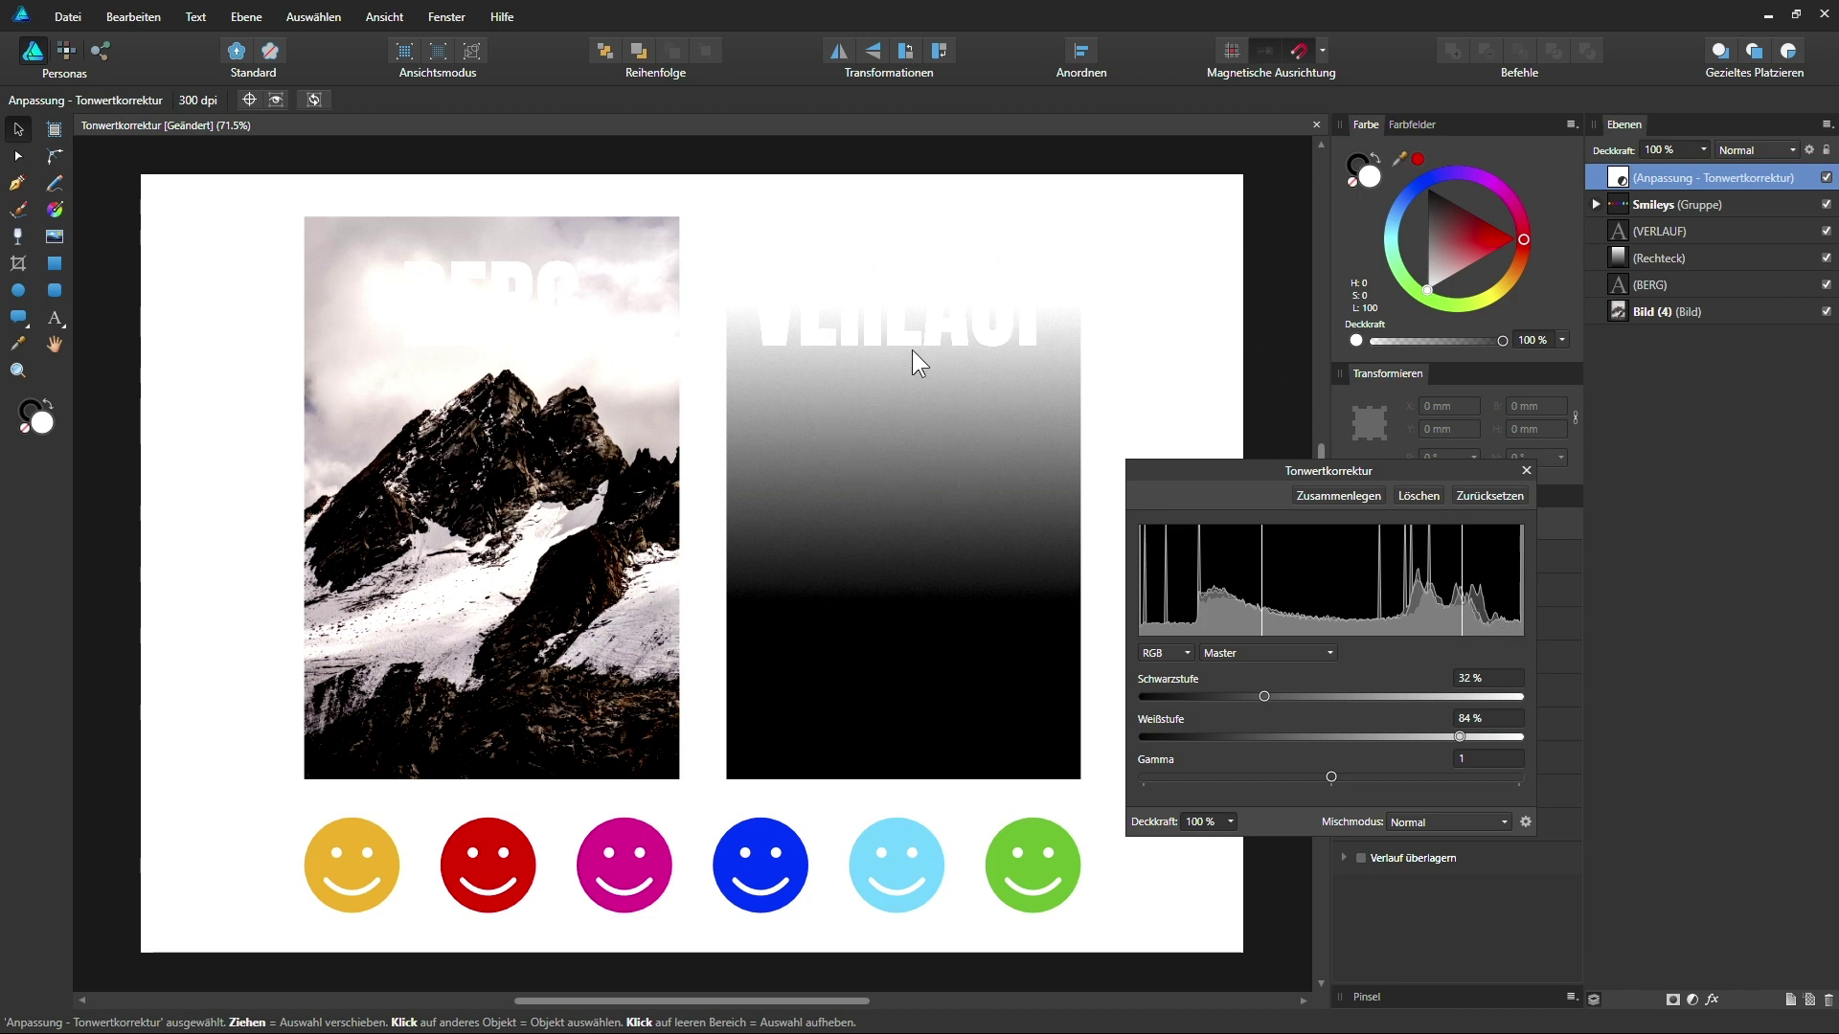
drag(1457, 731, 1424, 734)
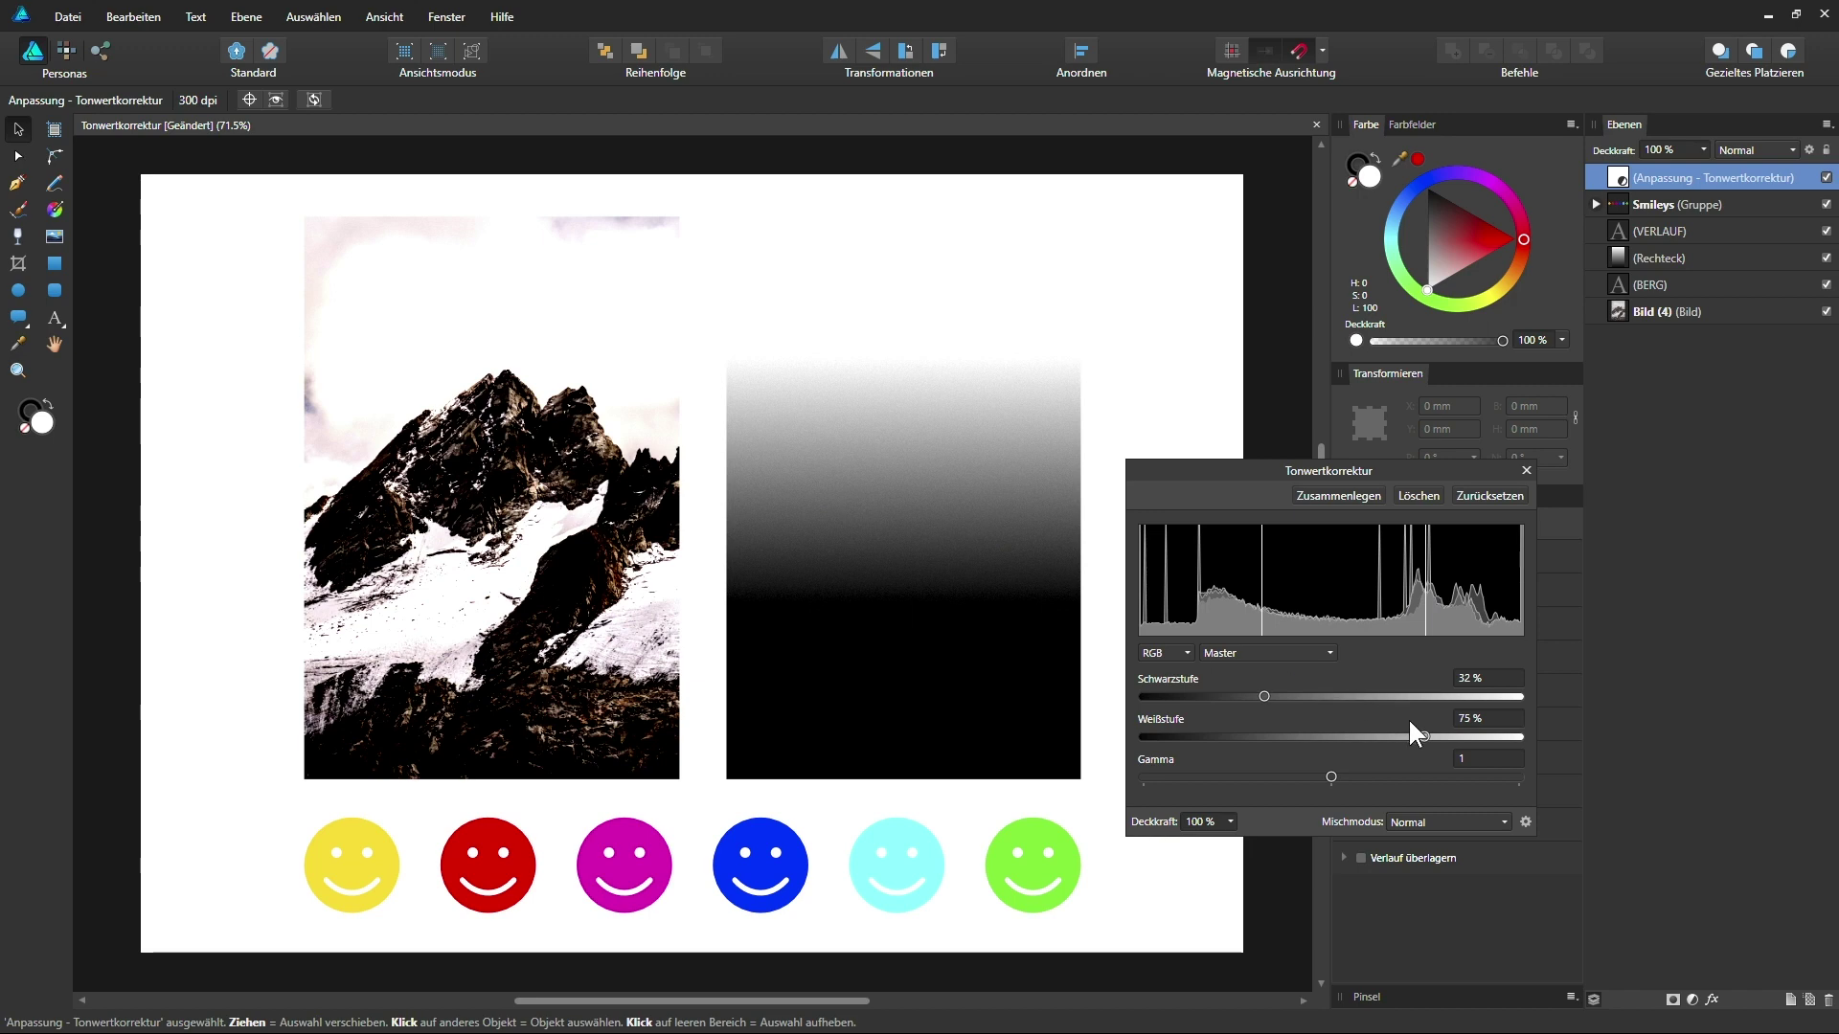
mouse_move(1423, 733)
mouse_down()
mouse_move(1490, 736)
mouse_move(1345, 737)
mouse_up()
mouse_move(1267, 693)
mouse_down()
mouse_move(1299, 690)
mouse_move(1340, 736)
mouse_up()
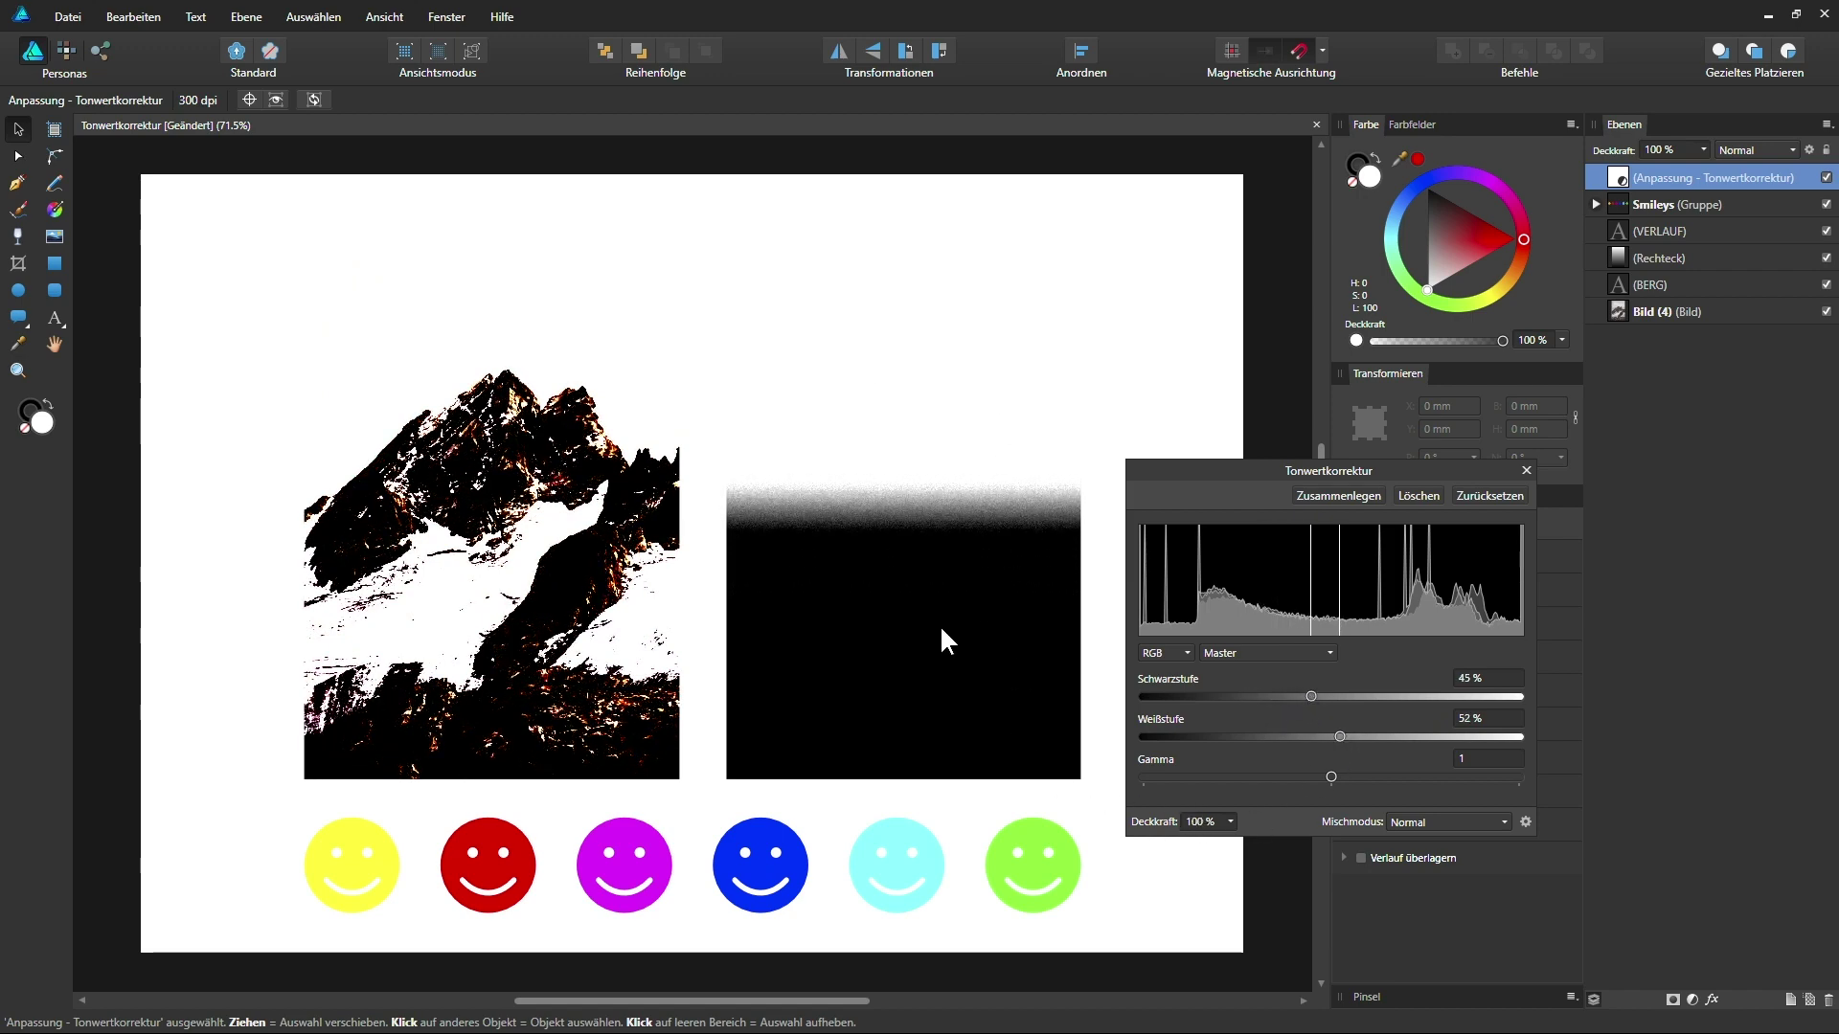
drag(1310, 696, 1326, 736)
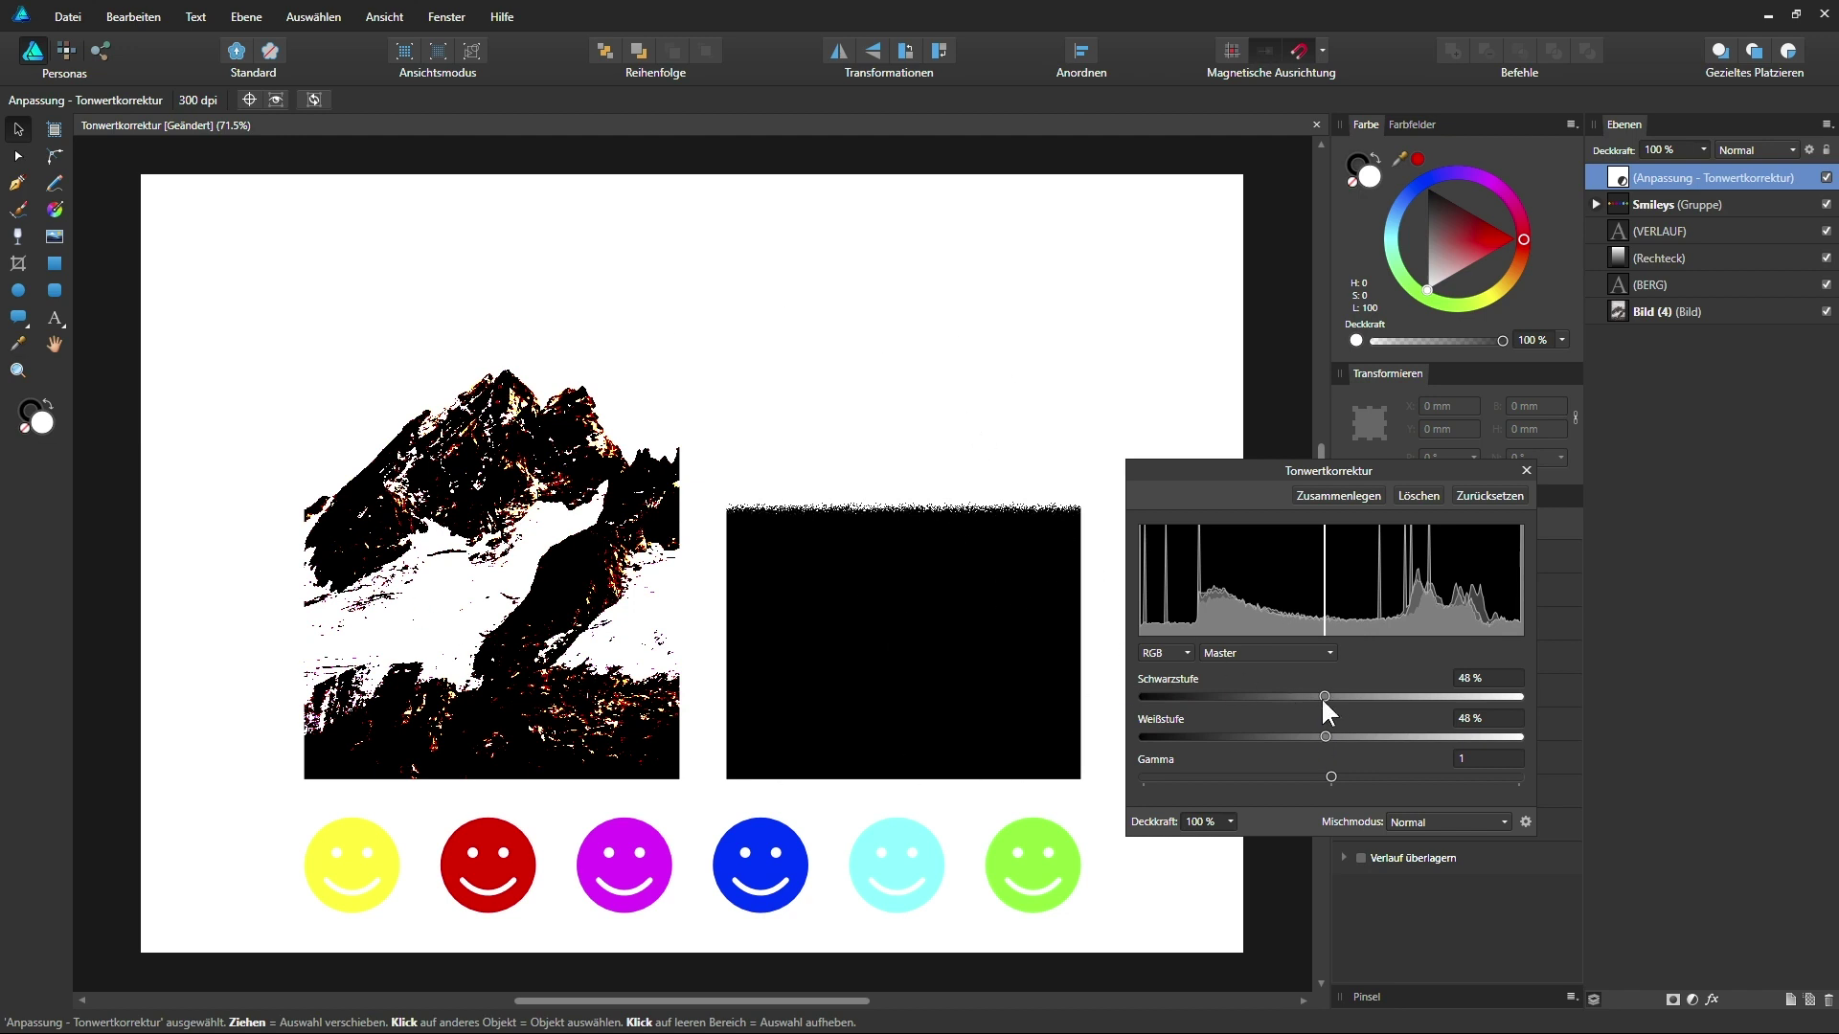
mouse_move(1323, 696)
mouse_down()
mouse_move(1255, 697)
mouse_move(1334, 736)
mouse_move(1404, 736)
mouse_up()
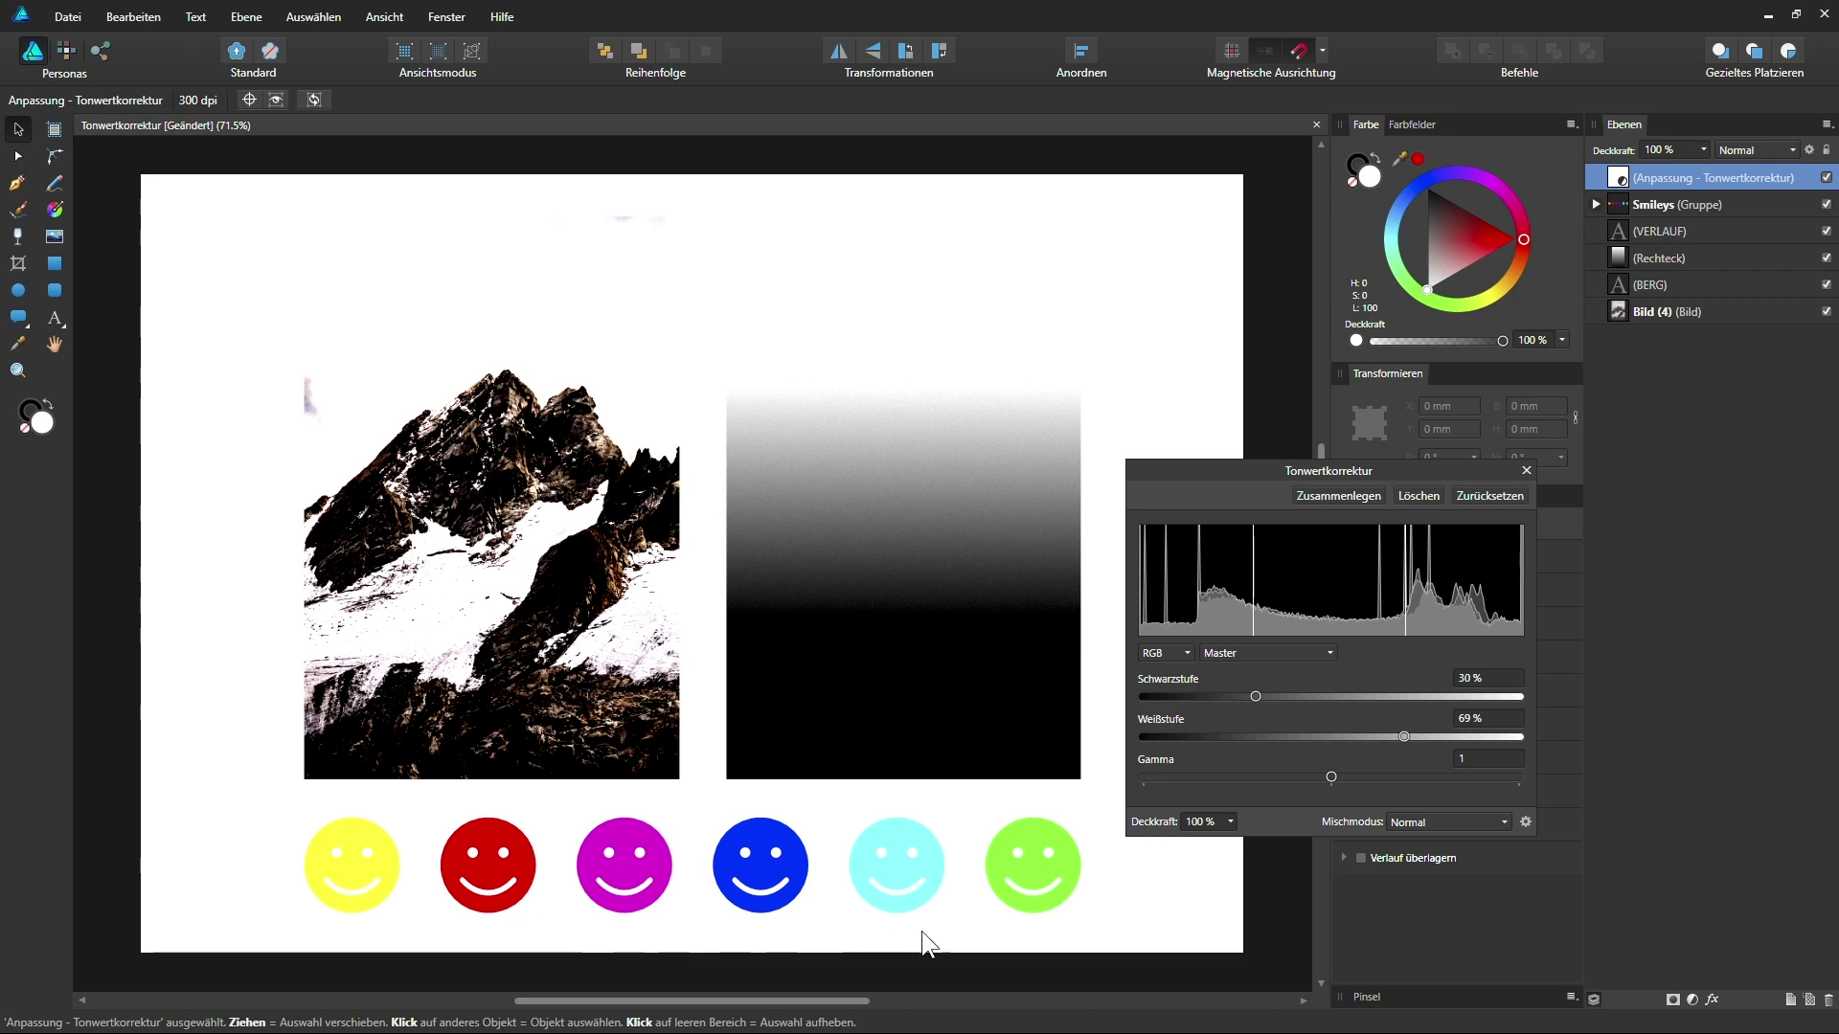
drag(1255, 697, 1134, 688)
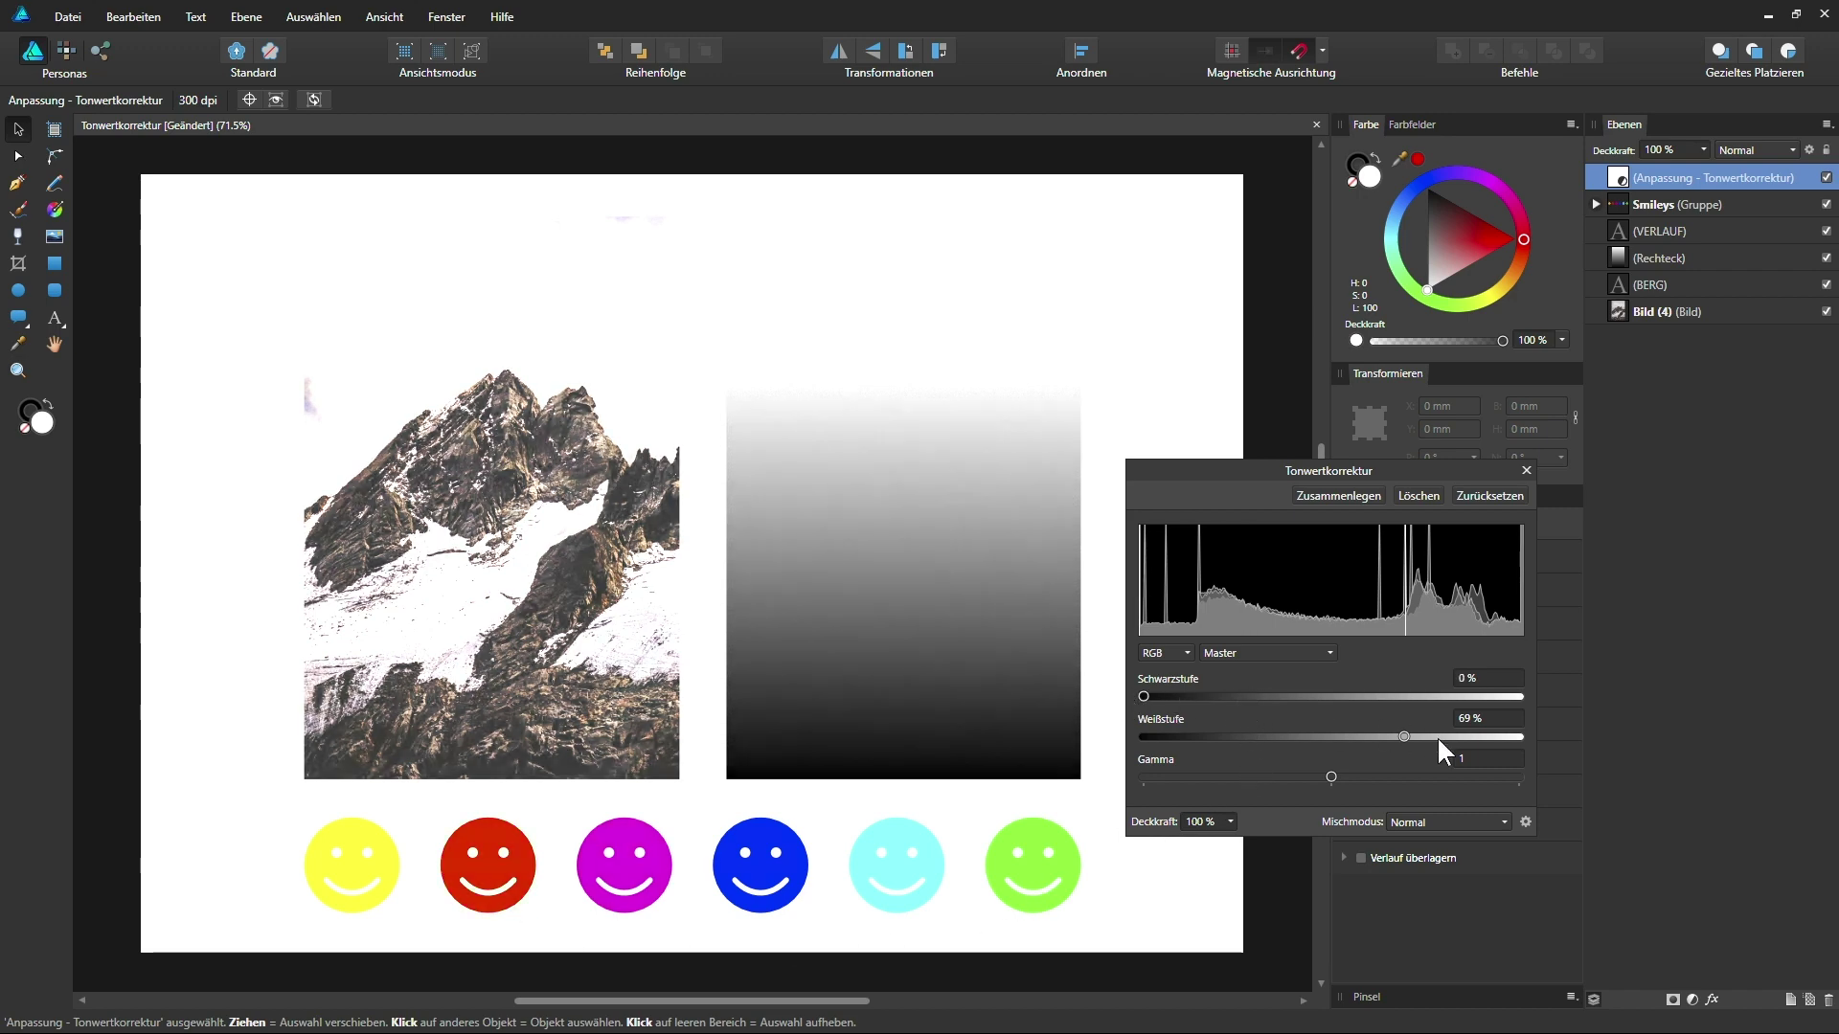
drag(1404, 735, 1565, 726)
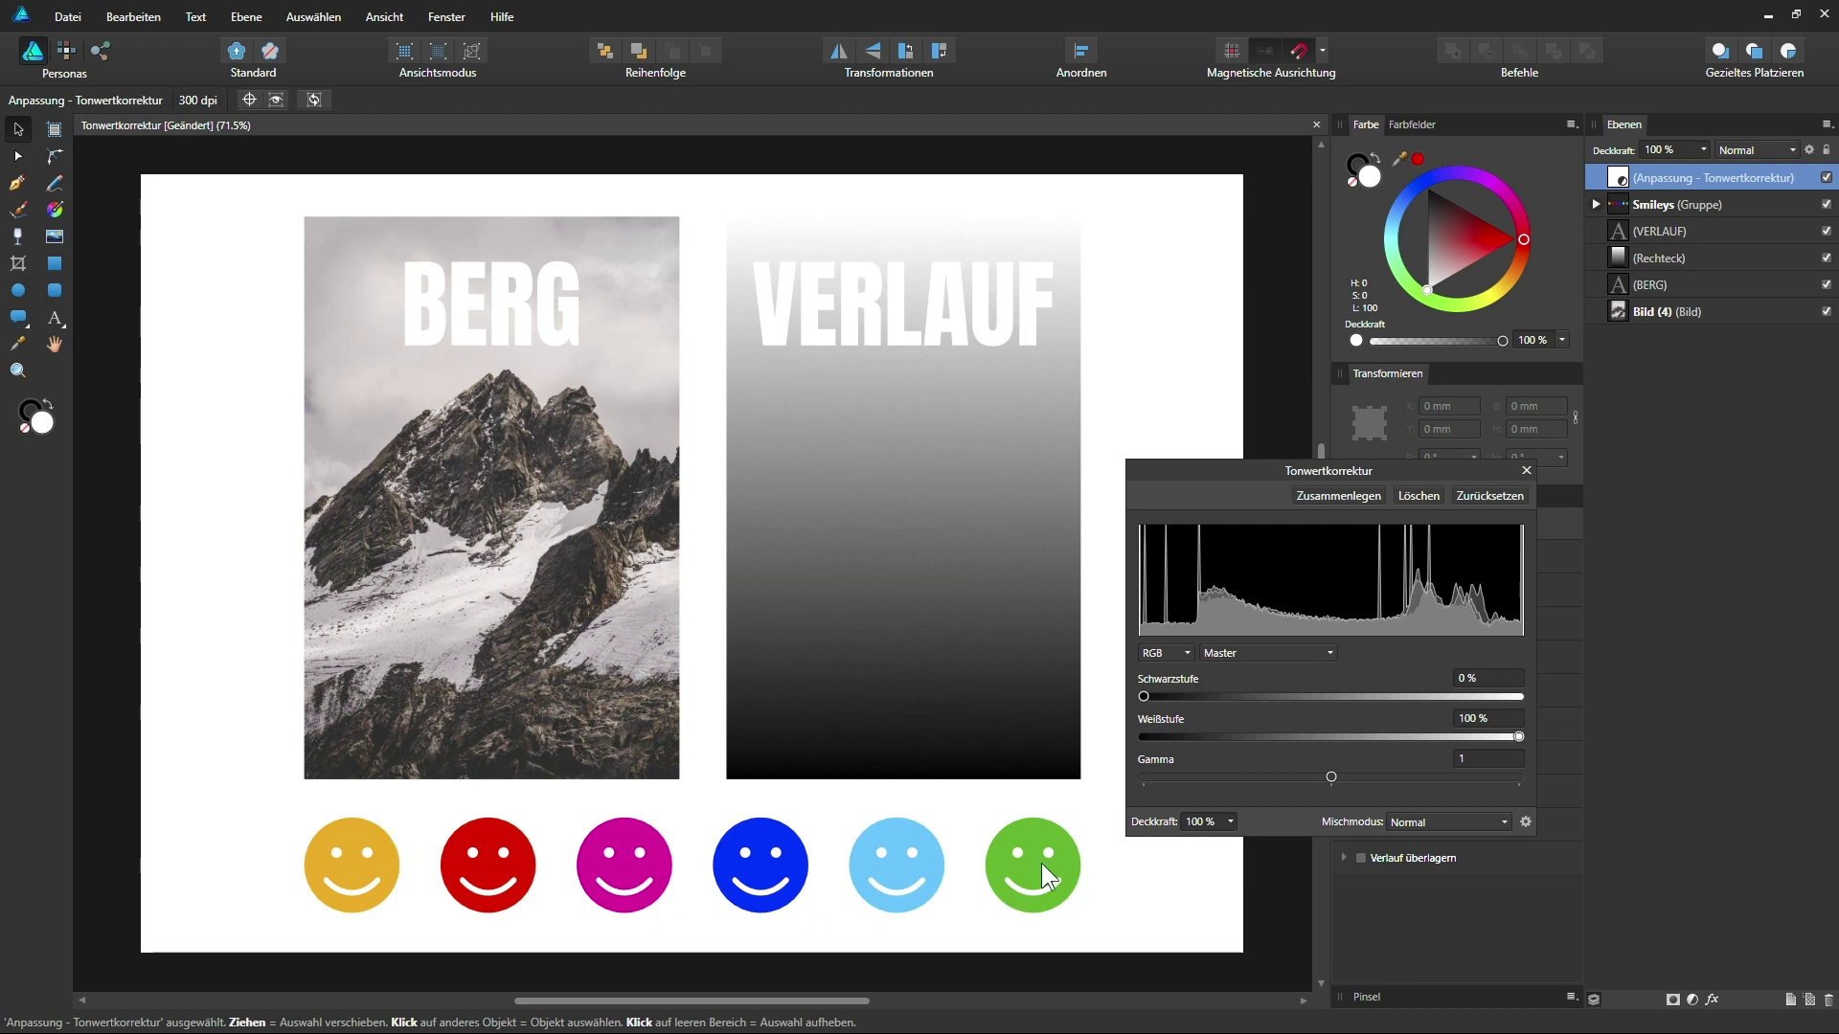
- Test black and white levels, then settle on 35% Schwarzstufe and 69% Weißstufe
drag(1142, 696, 1308, 699)
drag(1519, 736, 1342, 737)
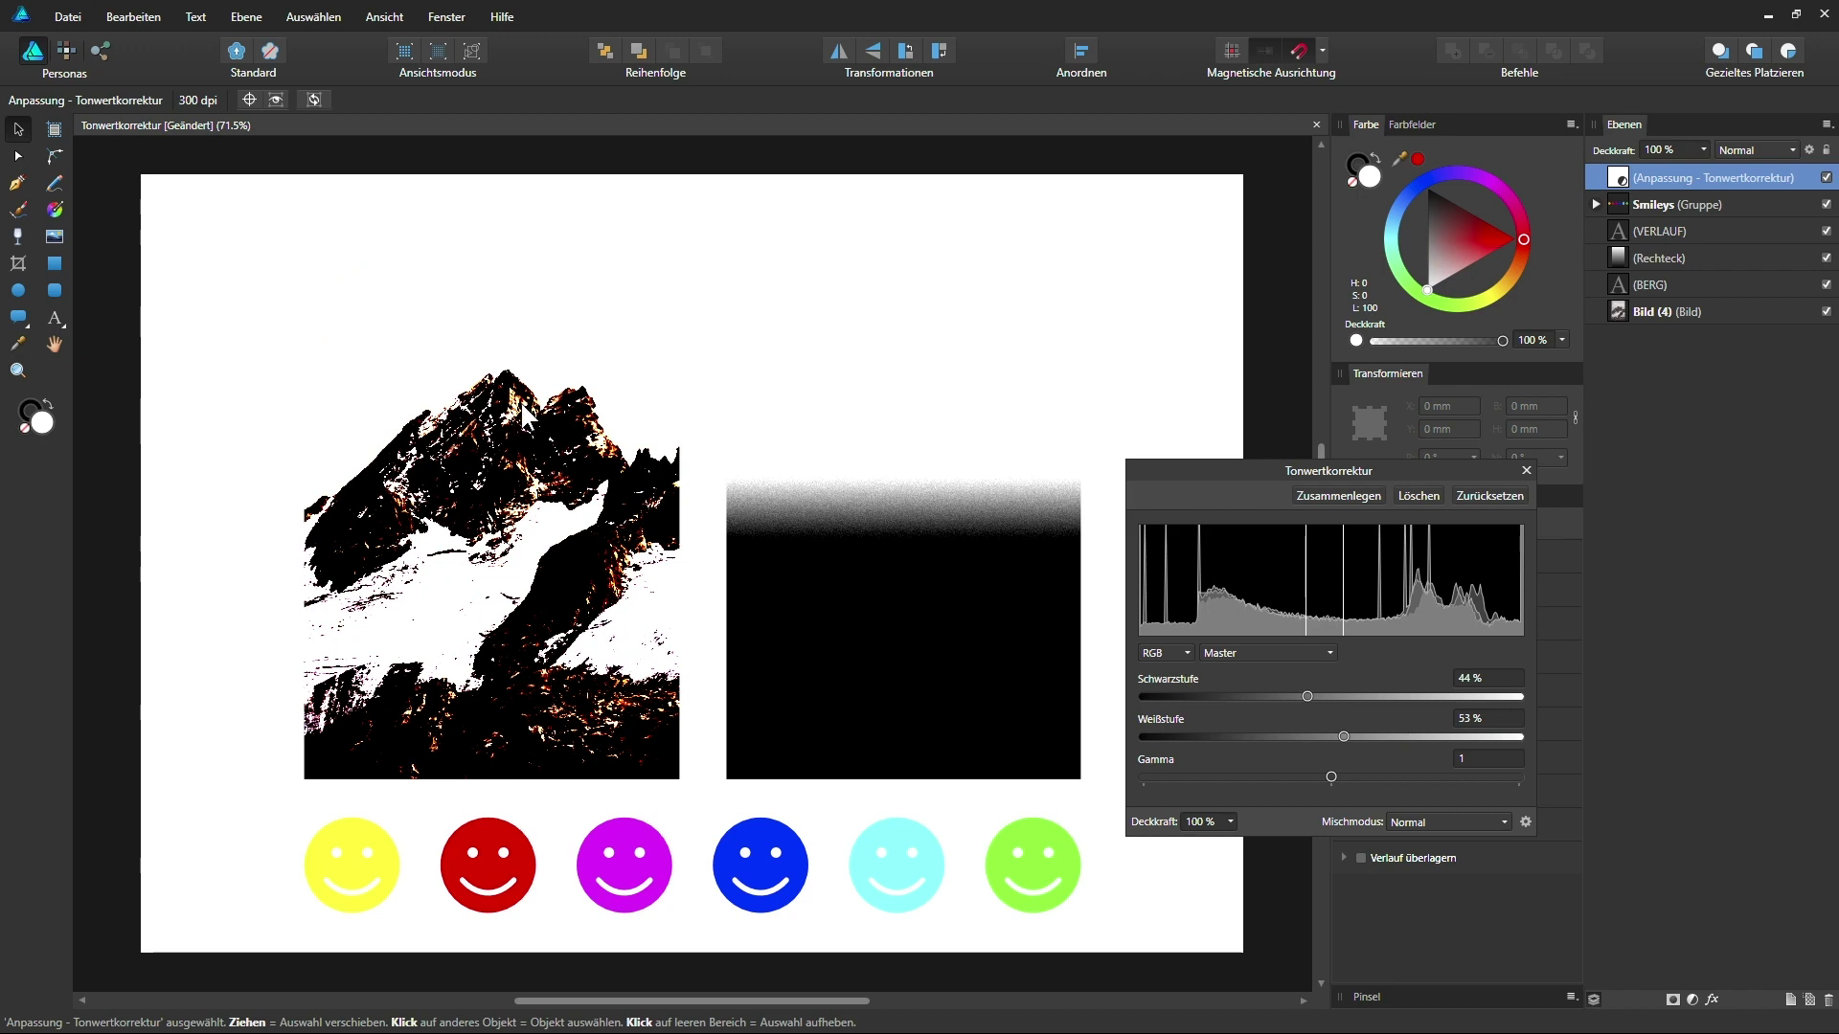
drag(1298, 697, 1132, 700)
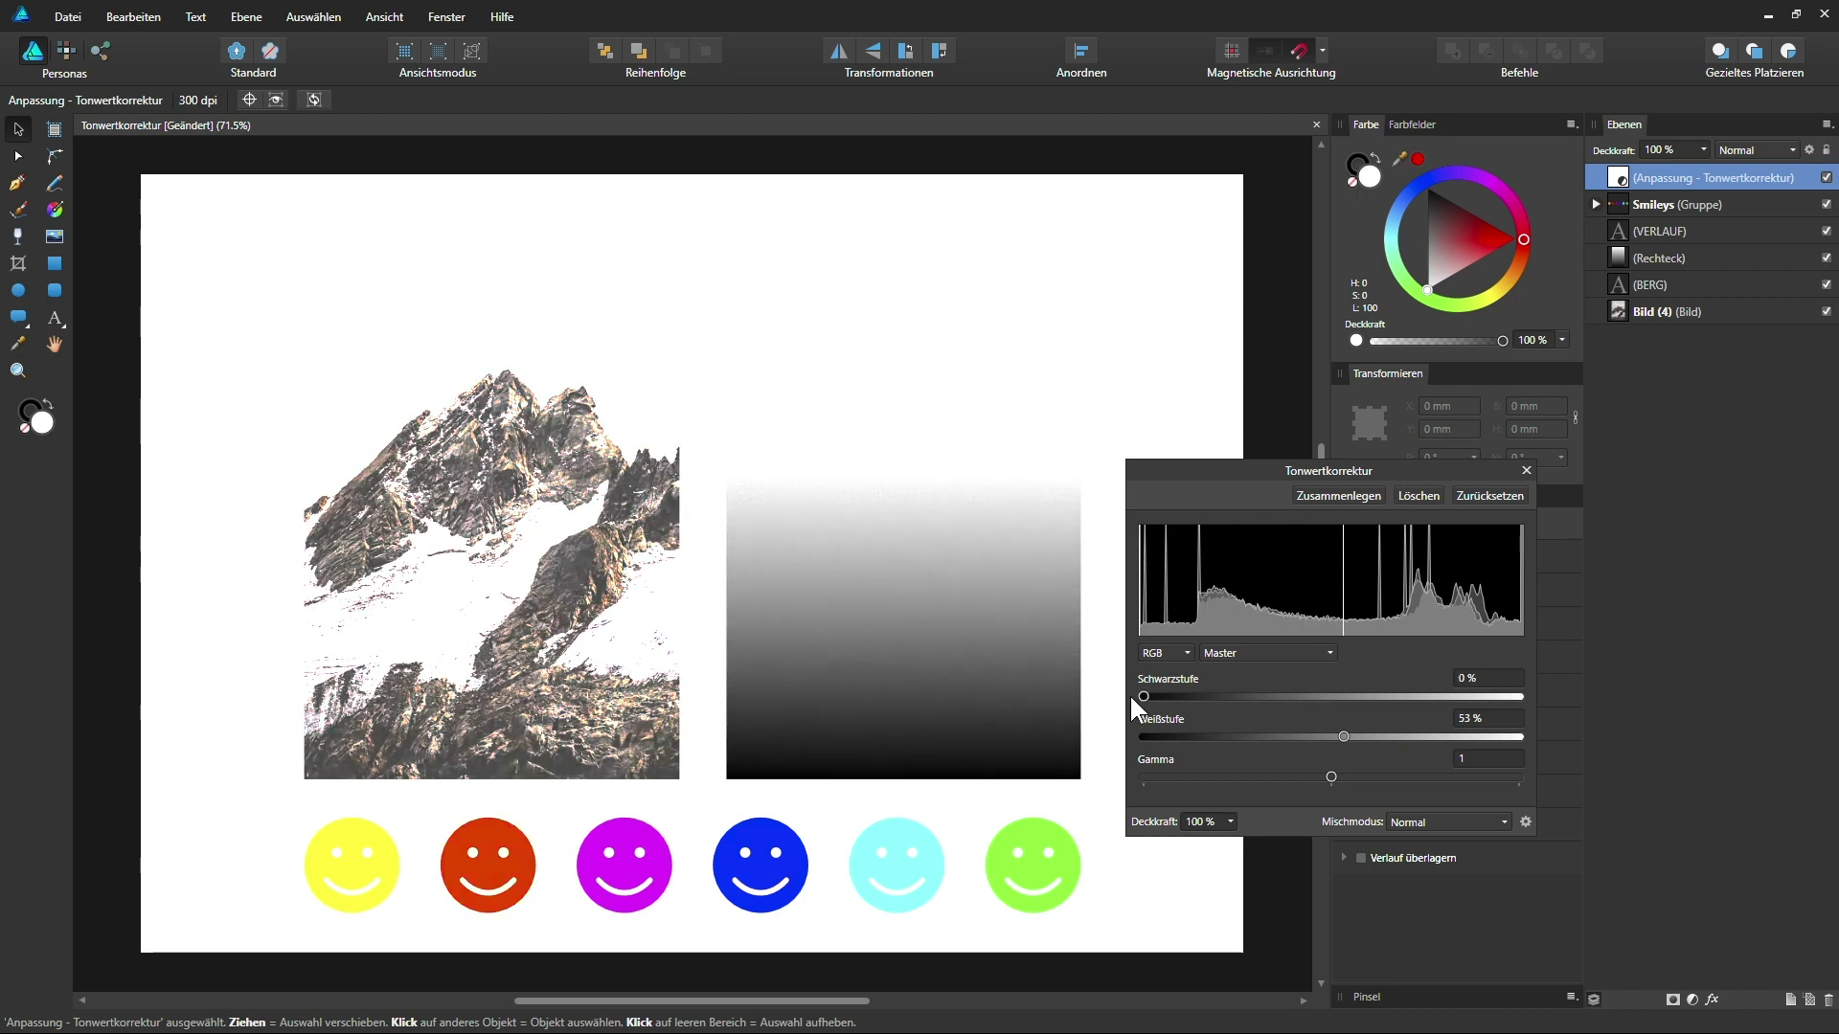
drag(1342, 736, 1519, 737)
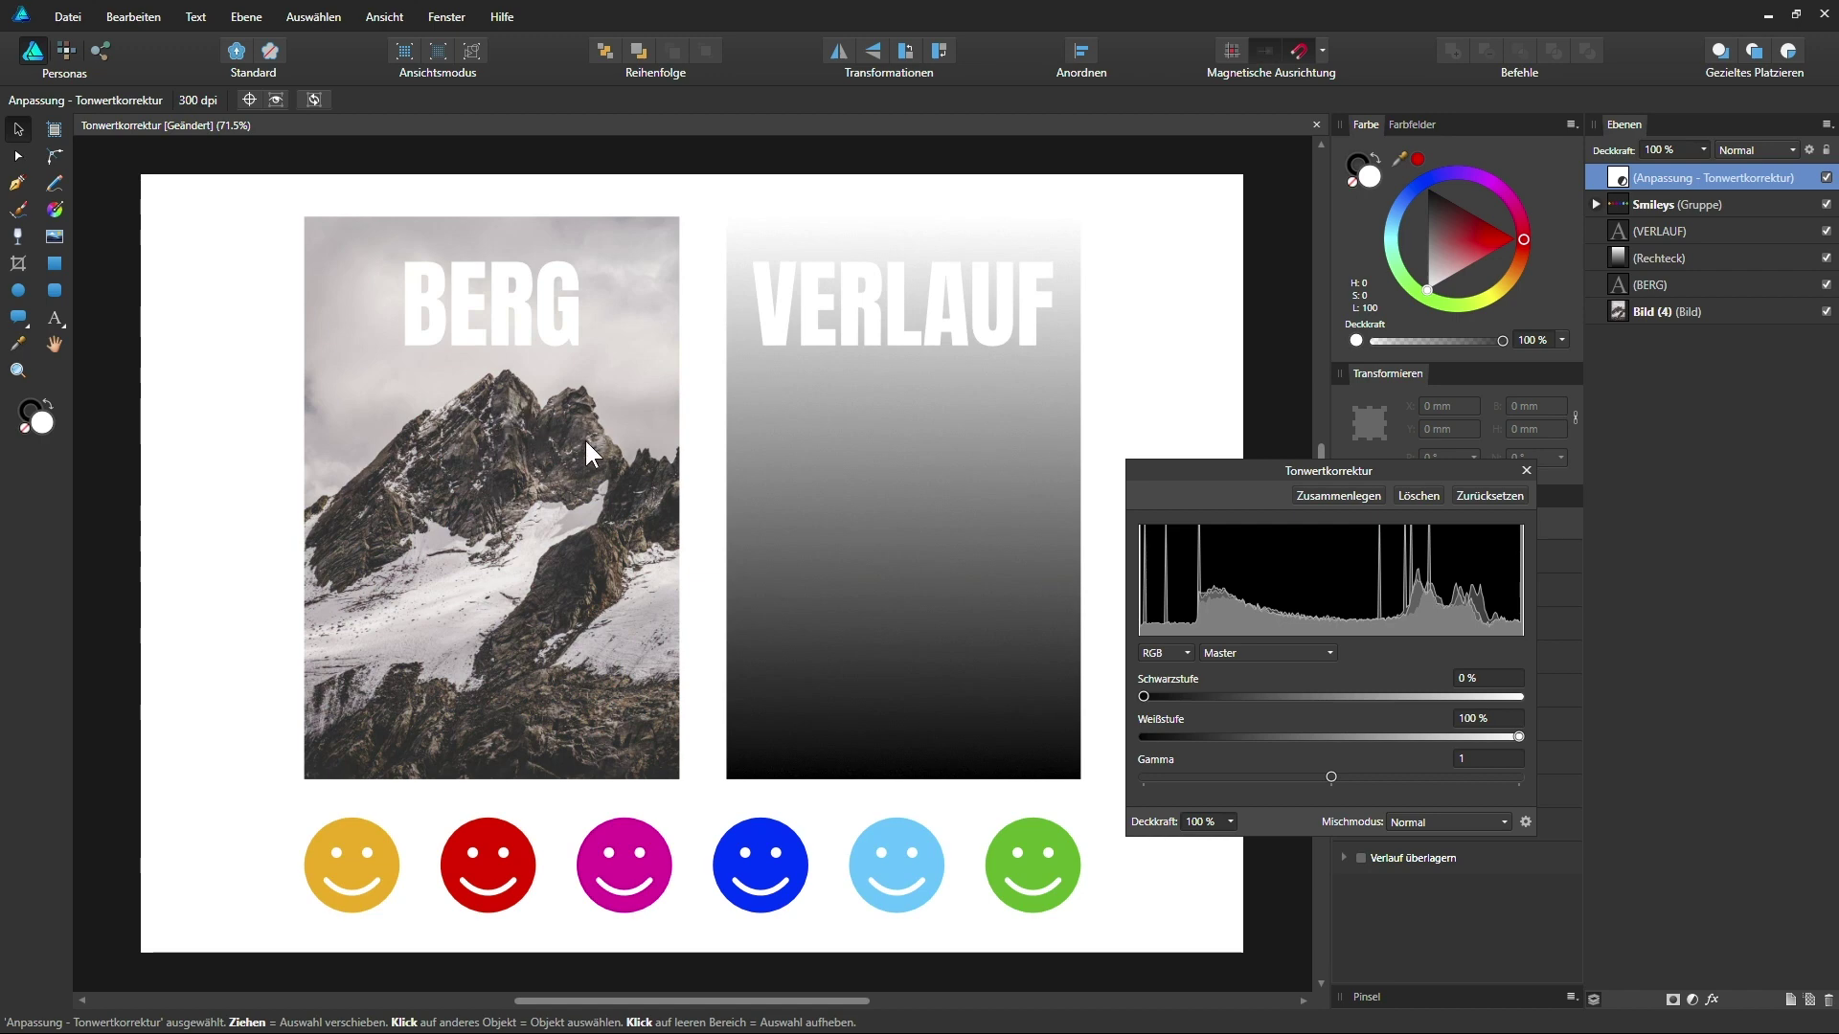
drag(1146, 696, 1274, 696)
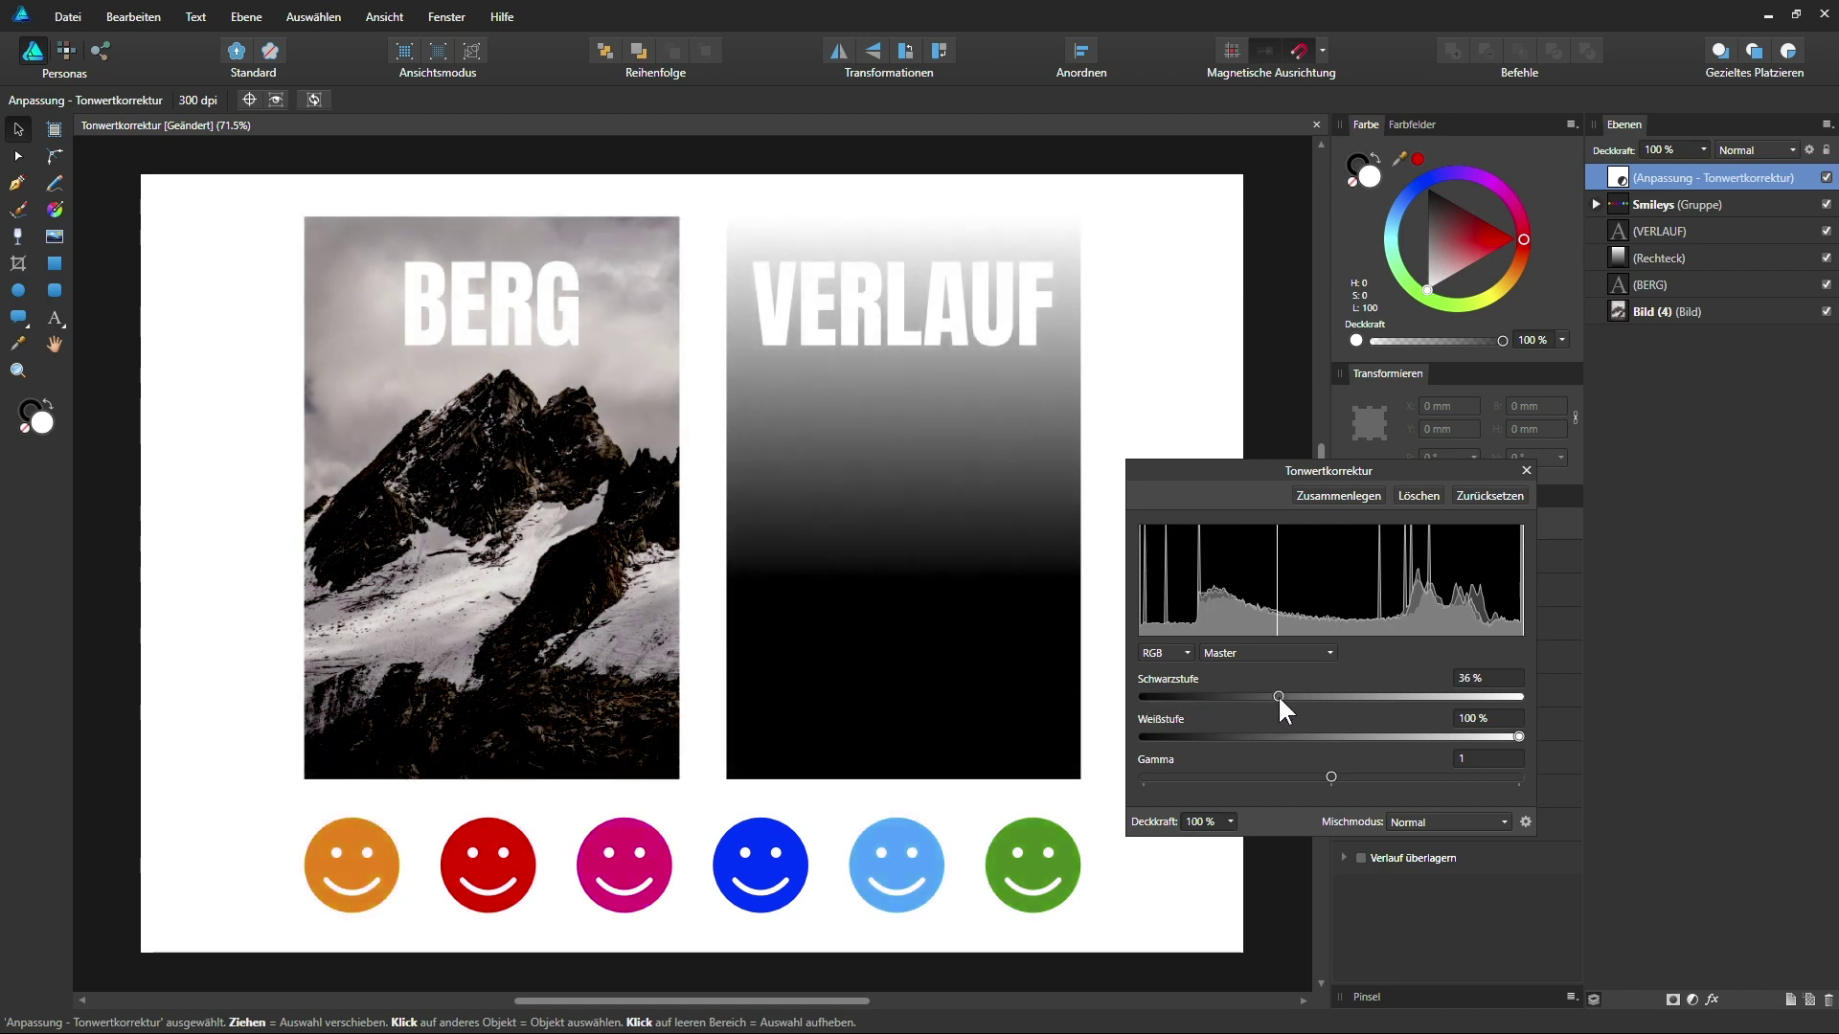
drag(1518, 737, 1404, 737)
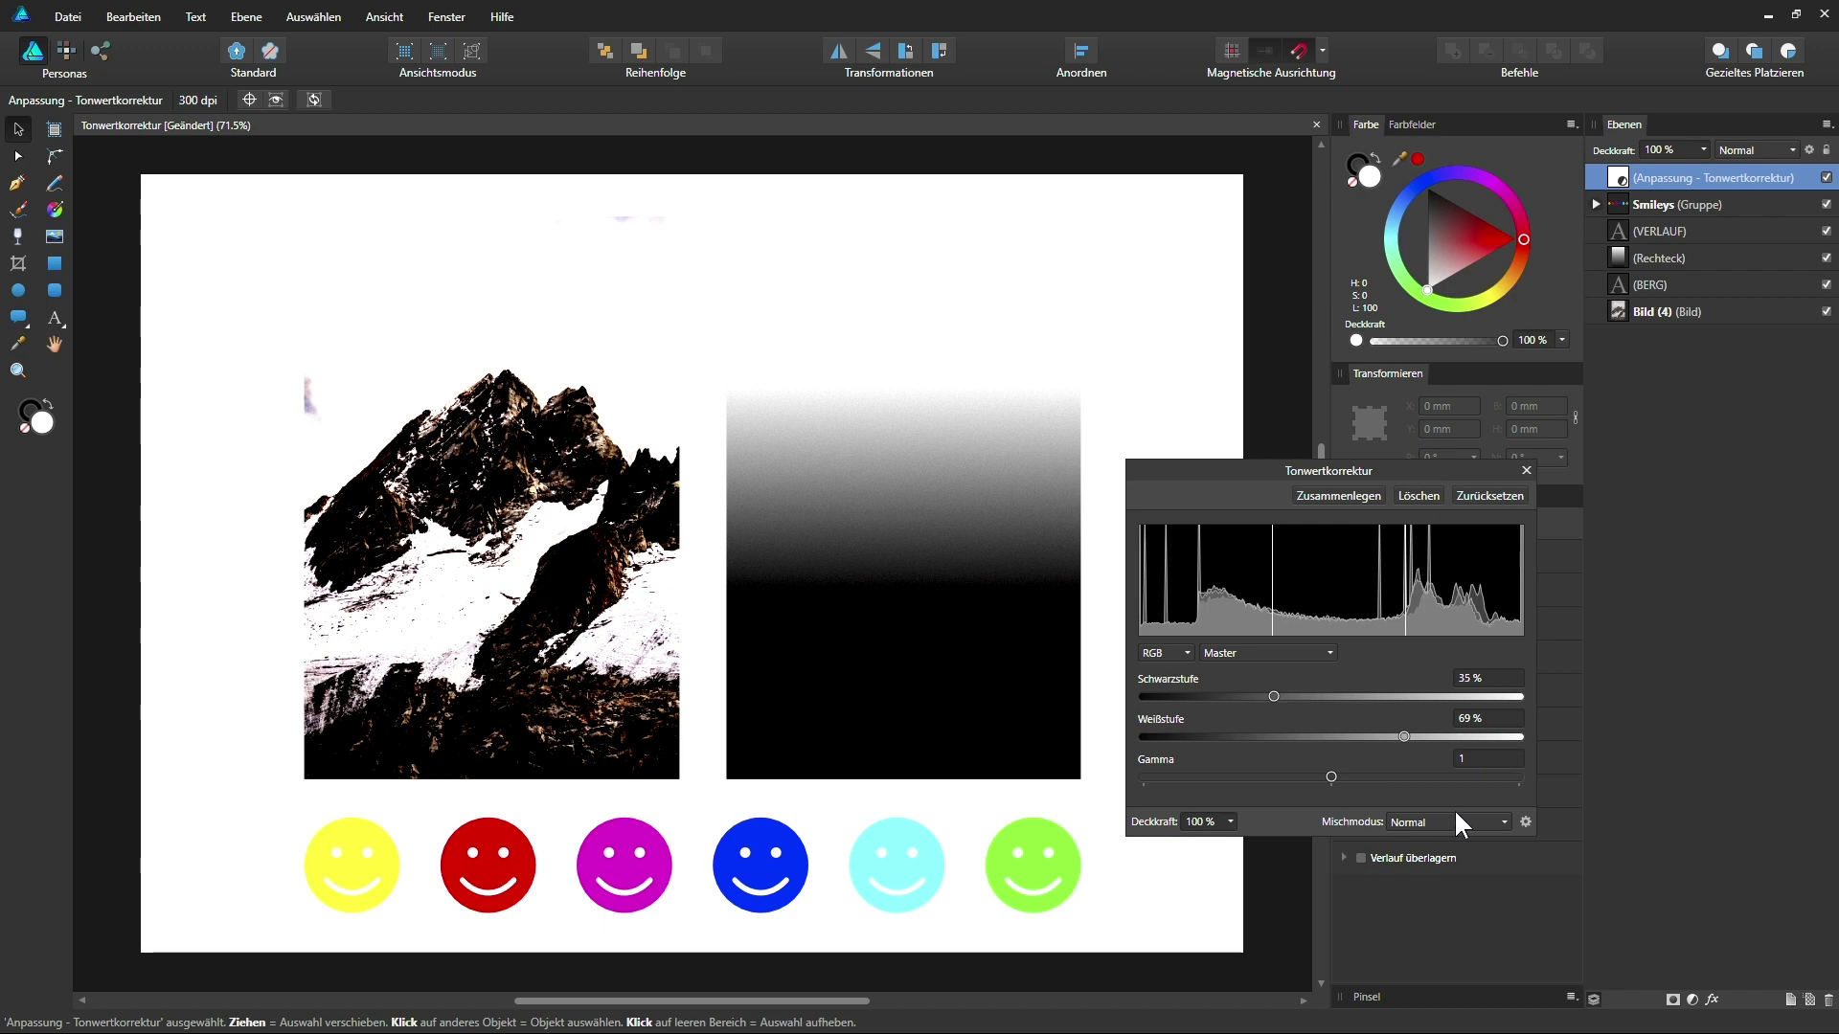
- Set the Levels adjustment's Mischmodus to Luminanz
click(1427, 823)
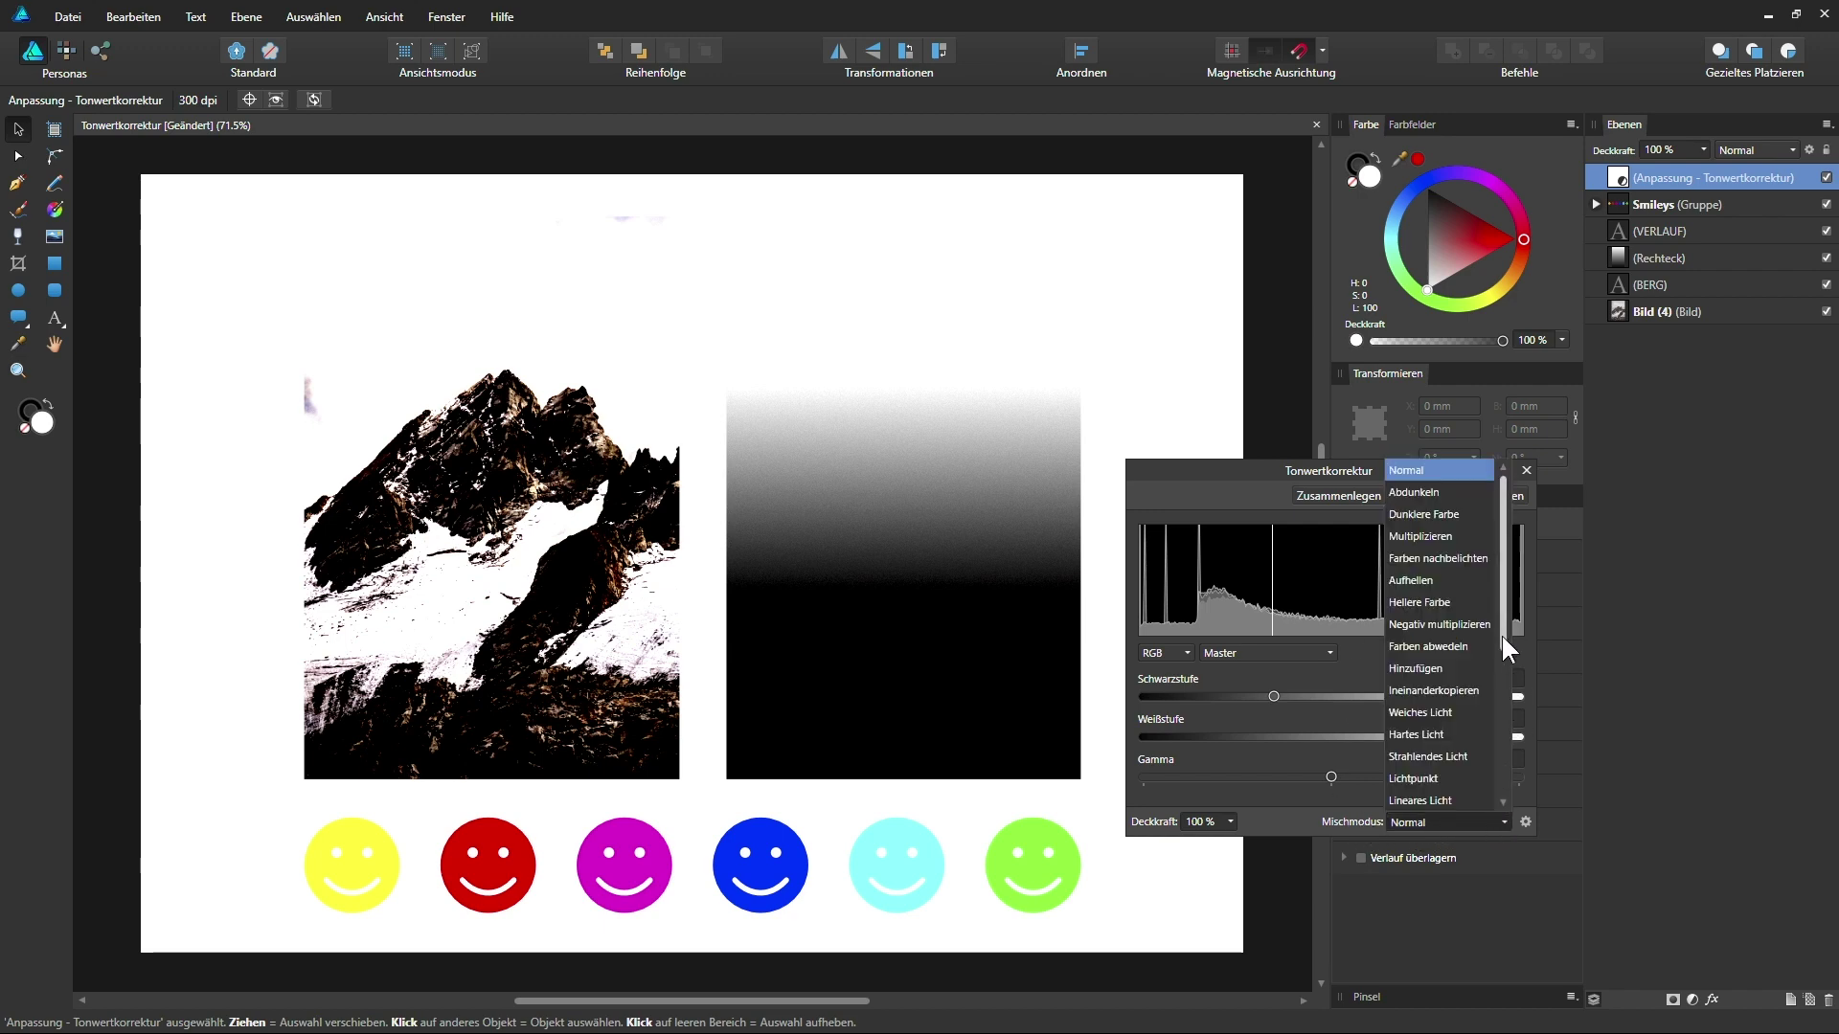
drag(1502, 634, 1500, 785)
click(1493, 668)
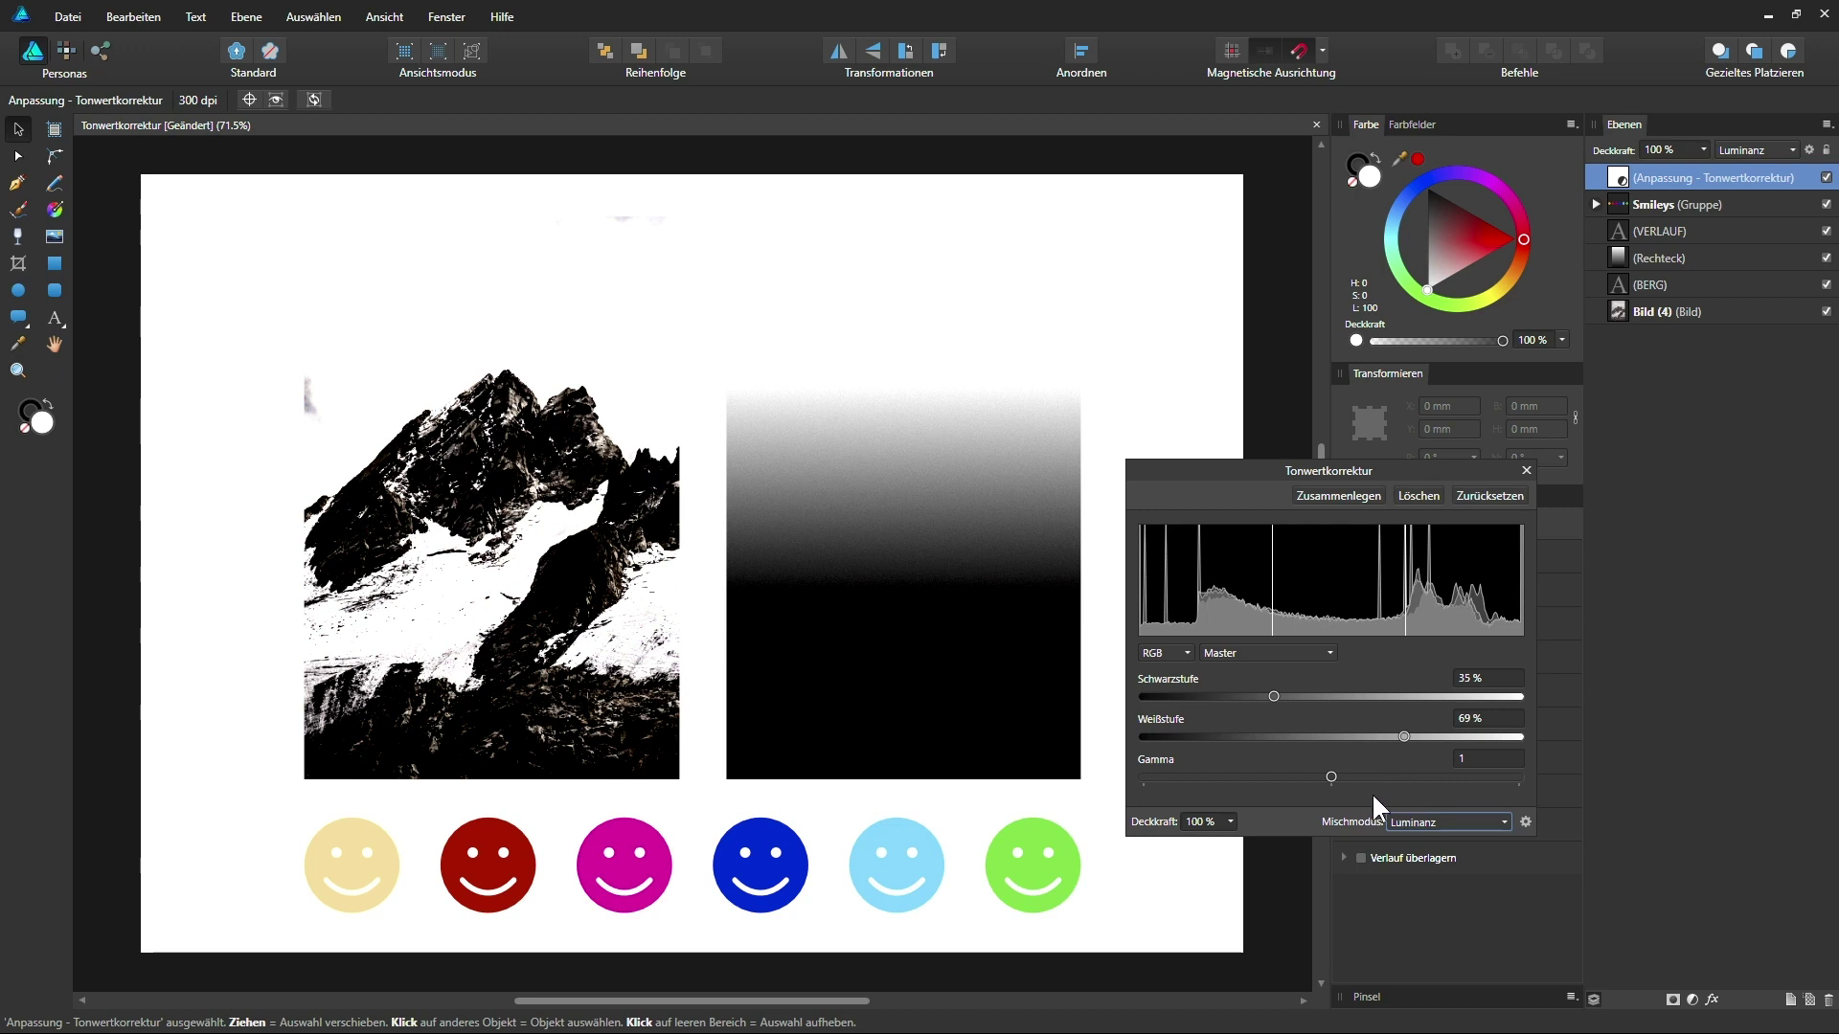
- Soften the levels to 20% Schwarzstufe and 78% Weißstufe
drag(1274, 697, 1293, 696)
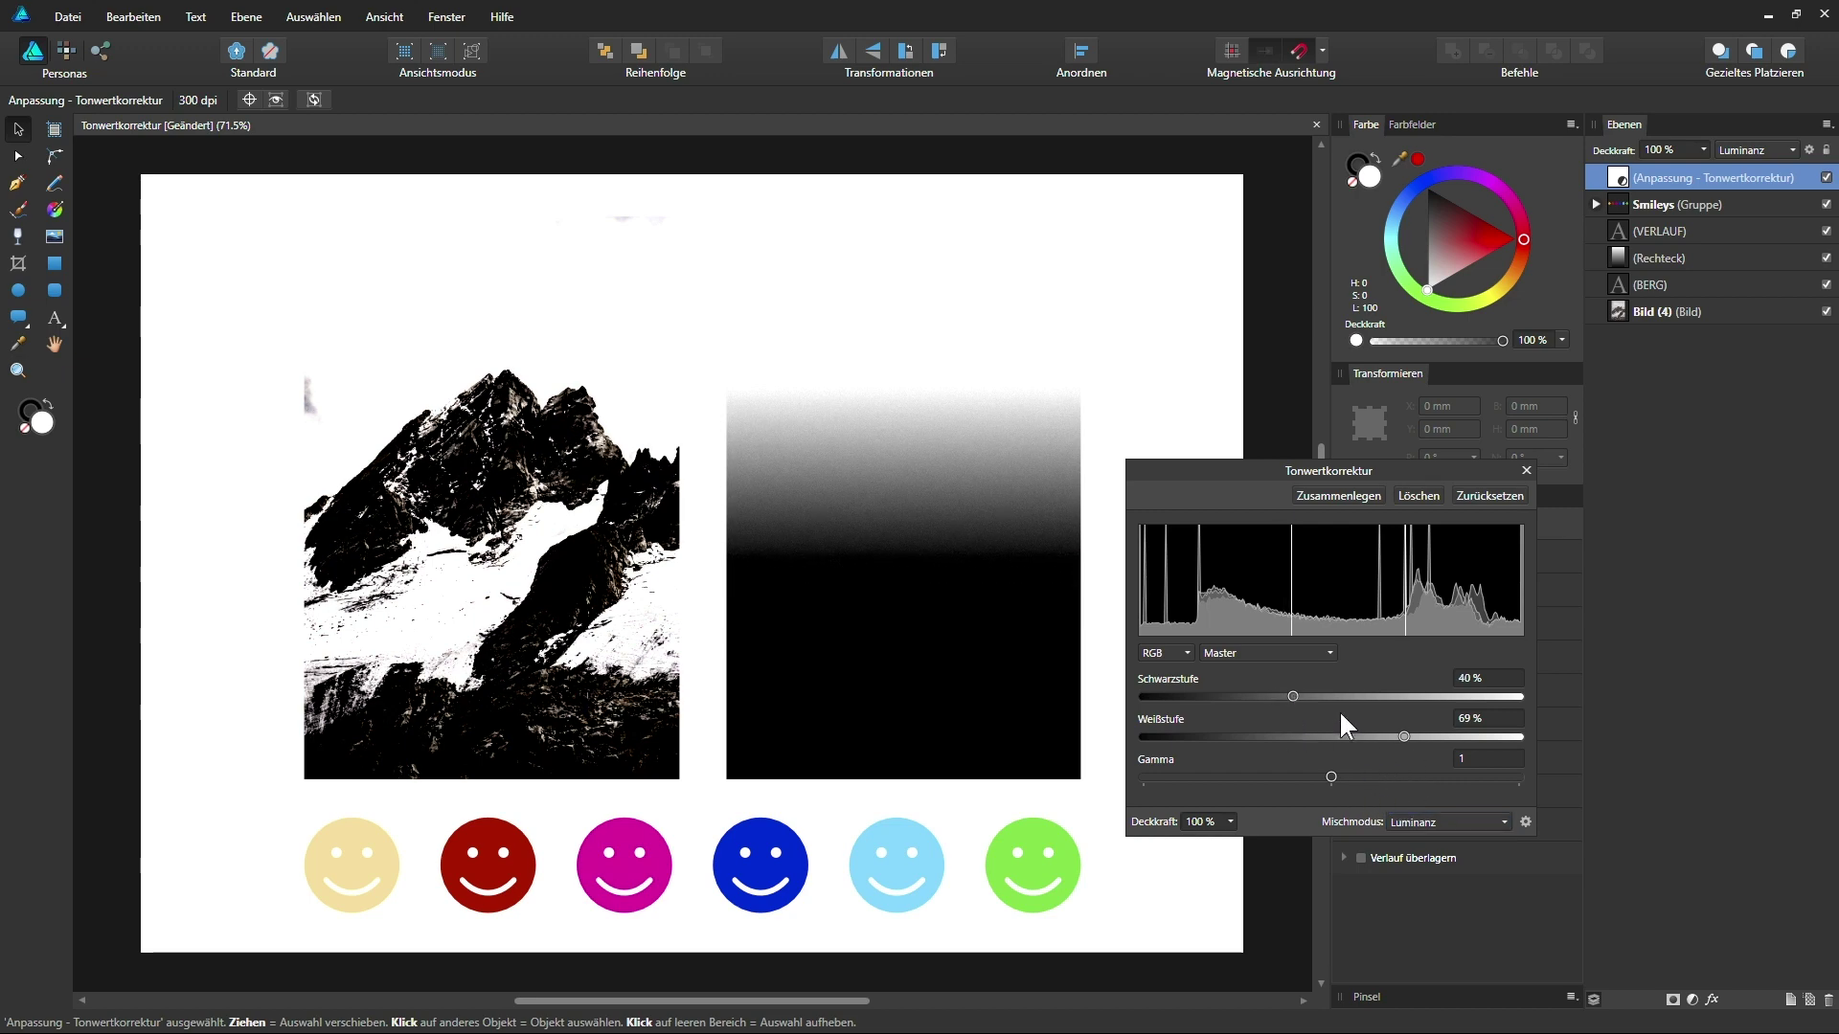
drag(1404, 738, 1377, 737)
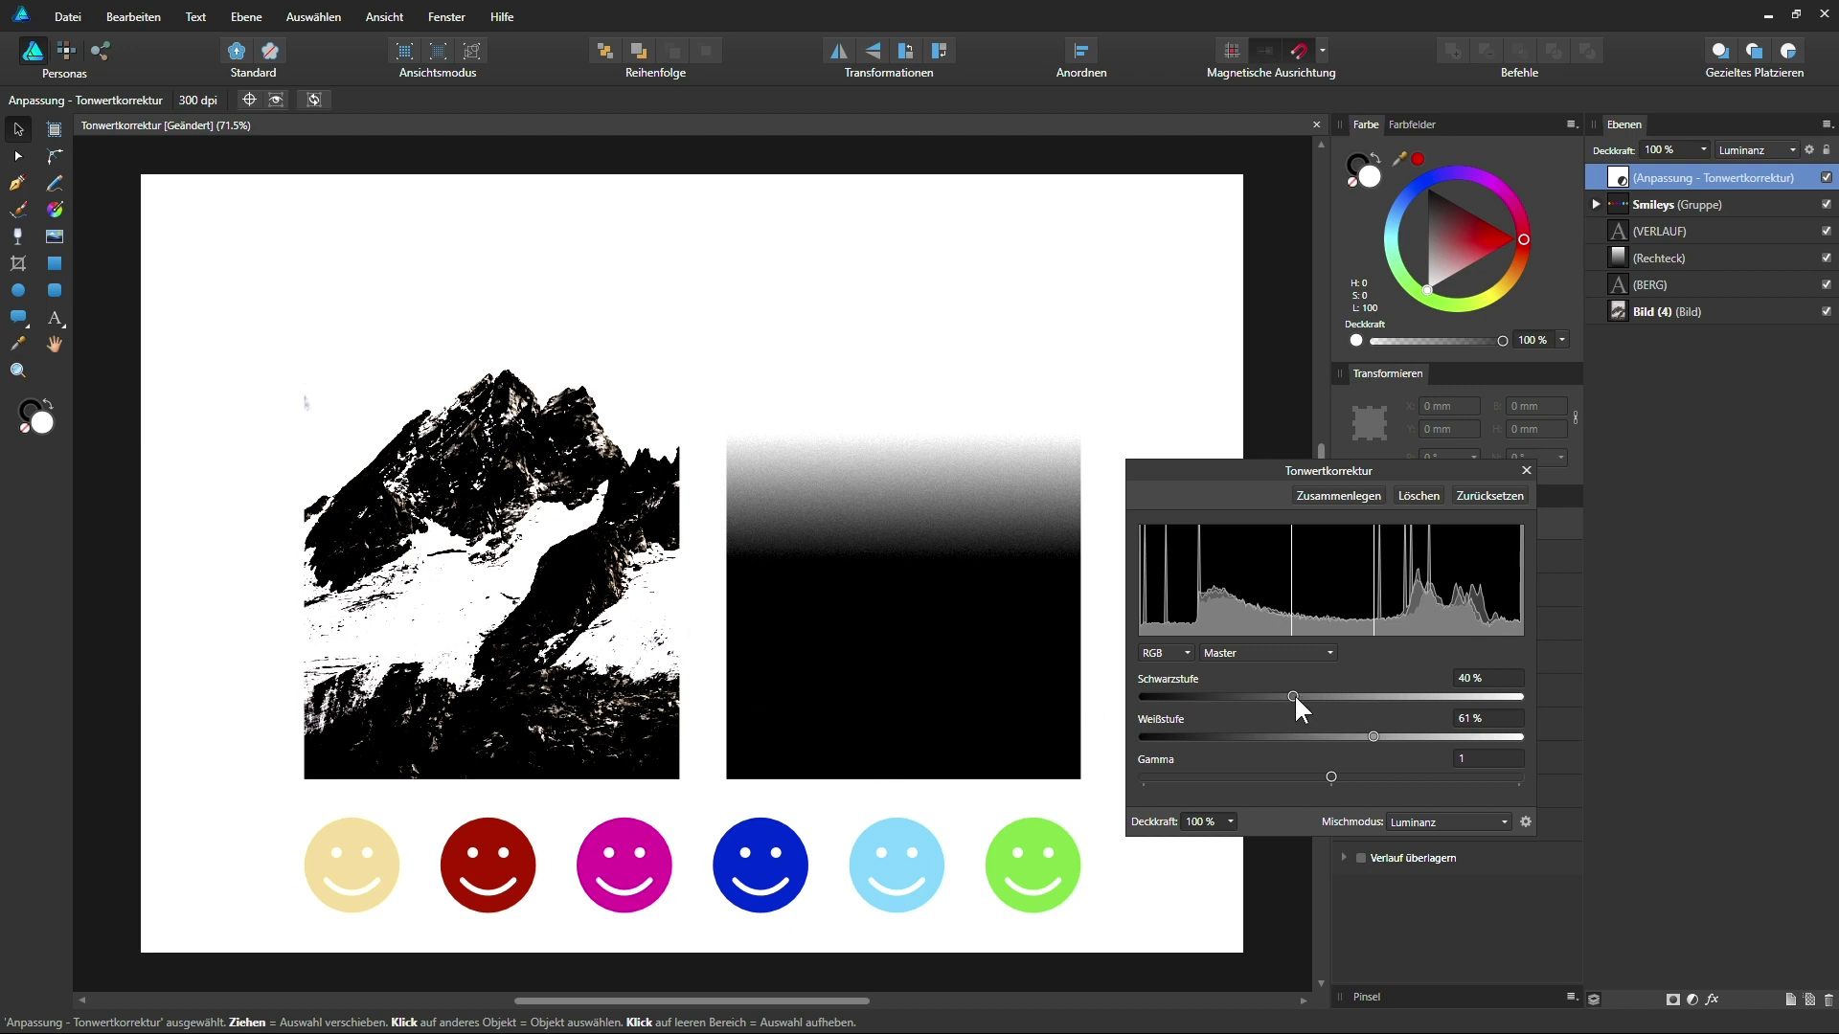
drag(1293, 696, 1220, 696)
drag(1374, 737, 1434, 736)
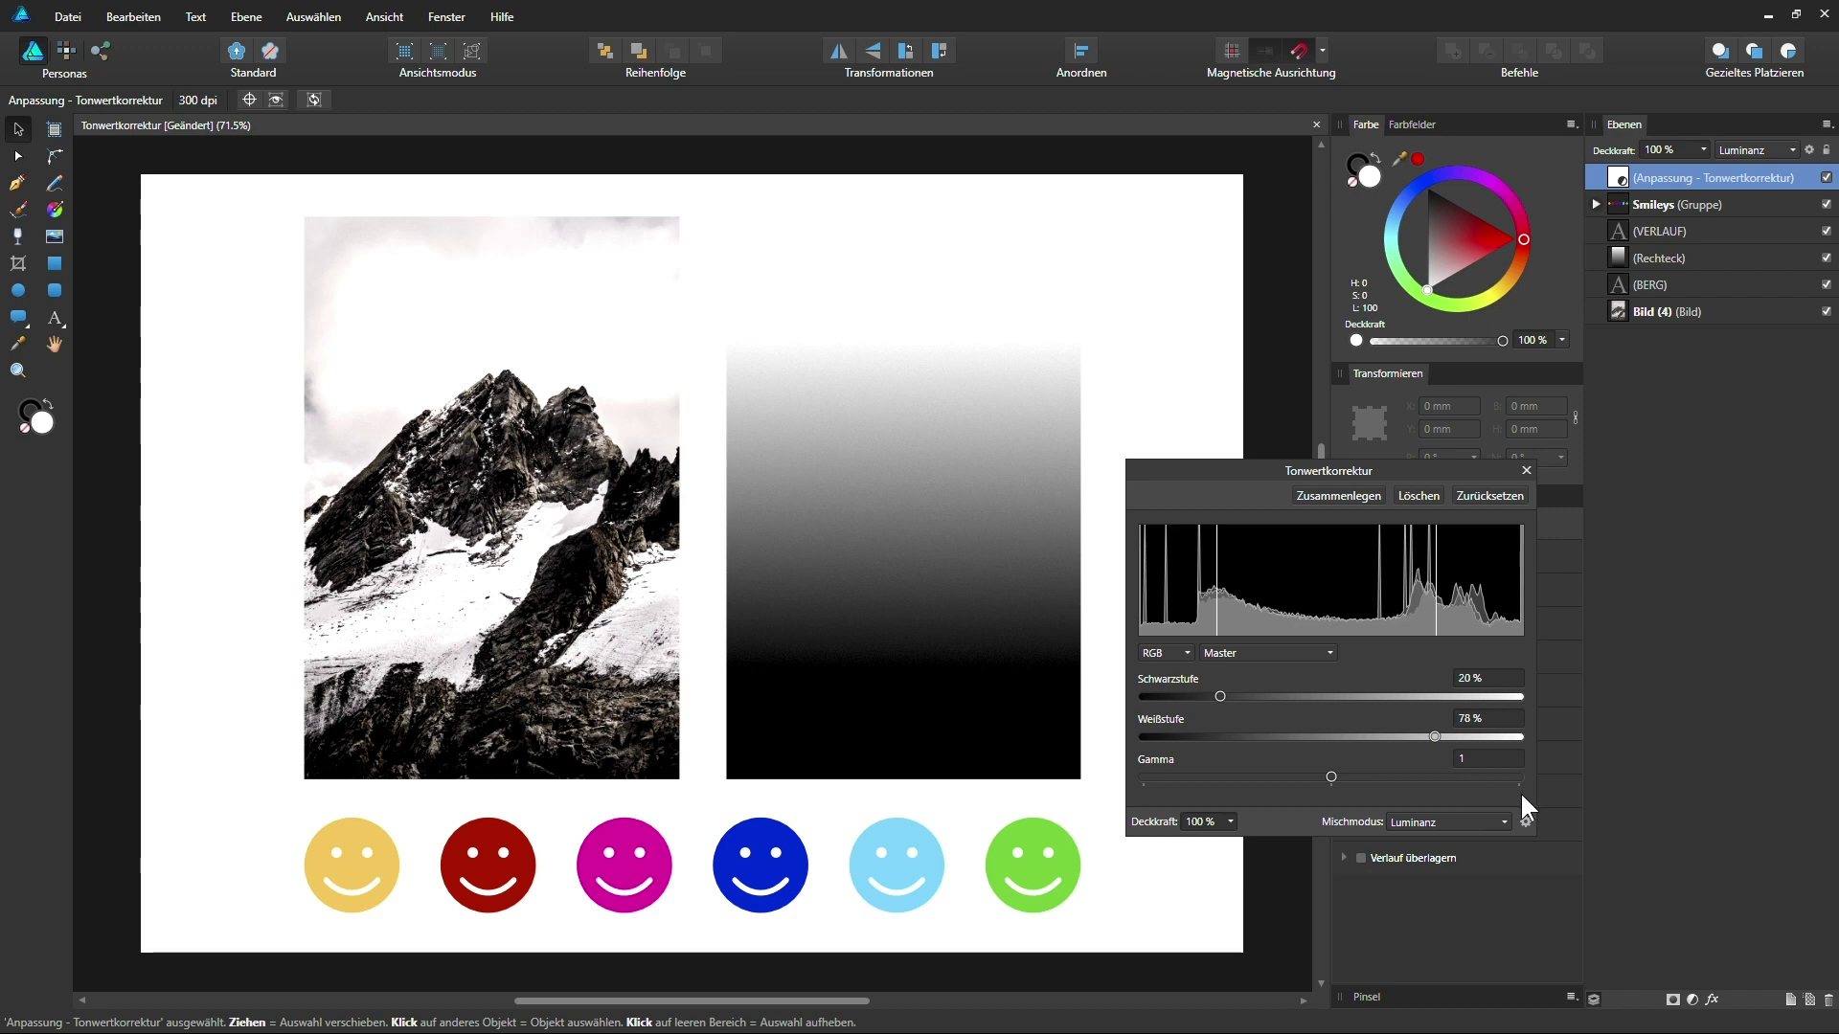
- Close the Tonwertkorrektur dialog, leaving the Luminanz adjustment applied
key(alt)
click(1526, 470)
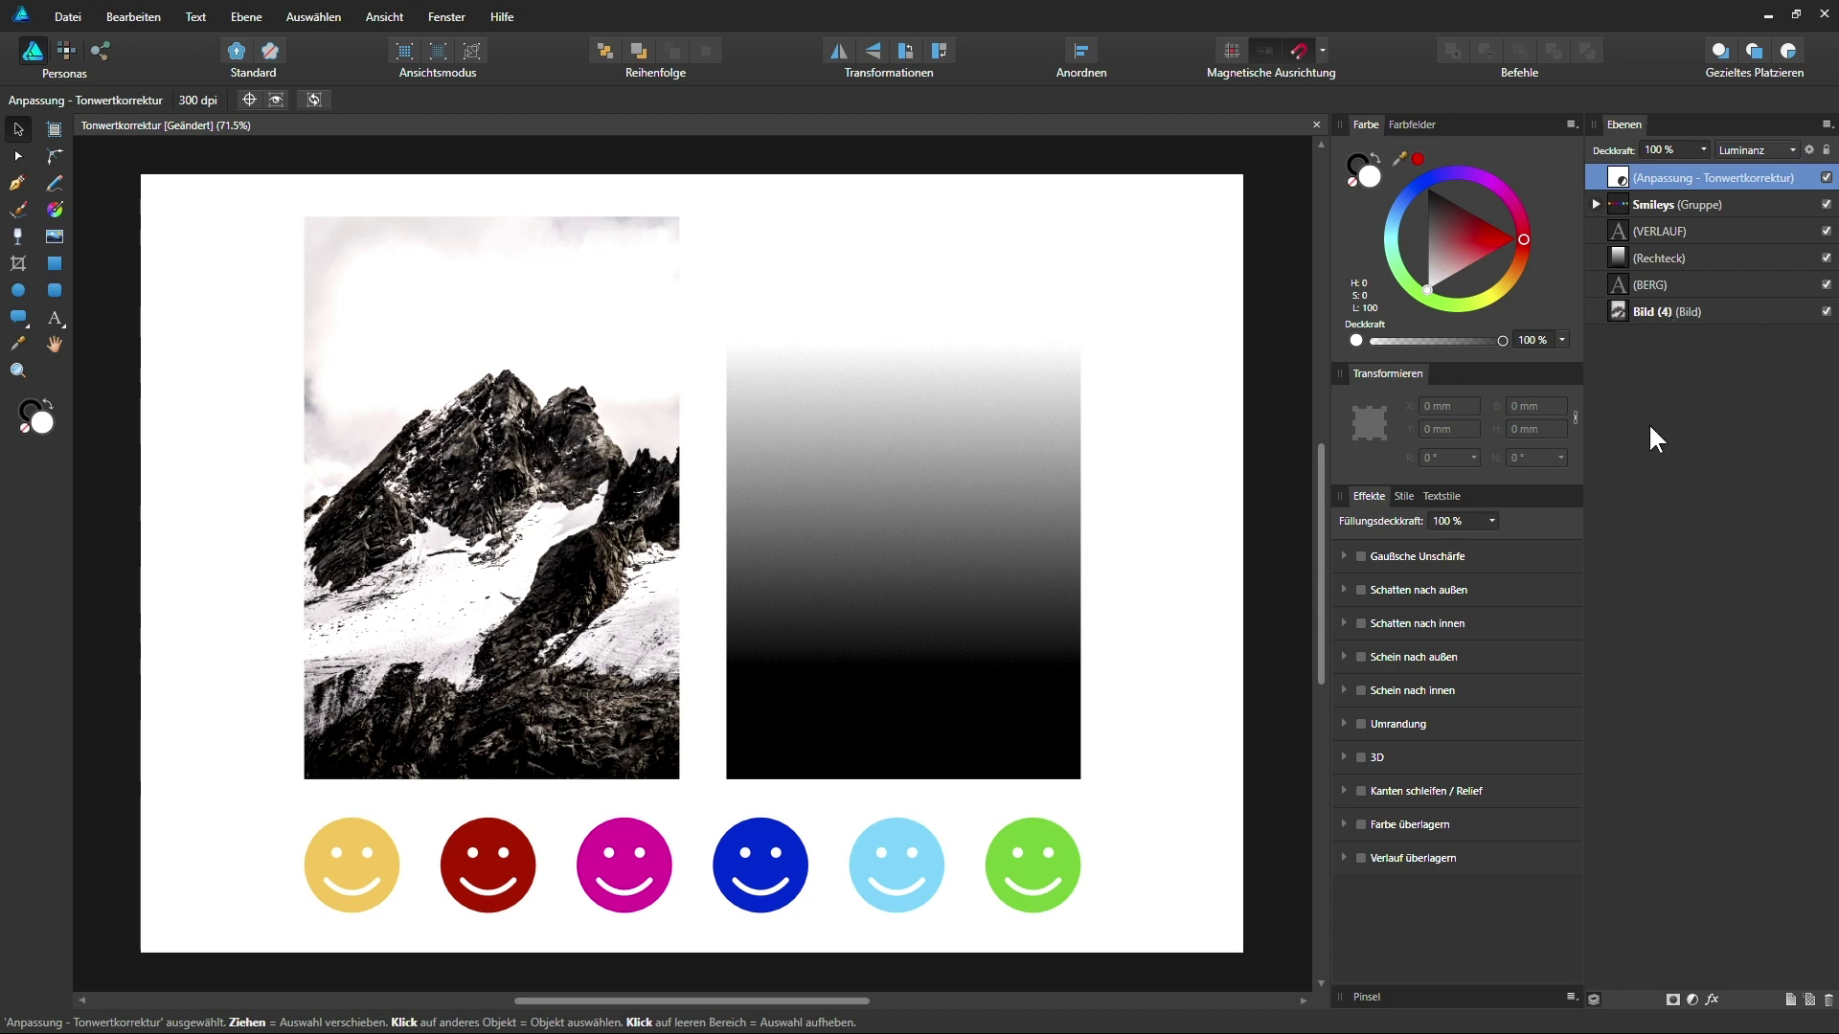
- Drag the Tonwertkorrektur adjustment into the Bild (4) photo layer and expand it
drag(1619, 171, 1635, 320)
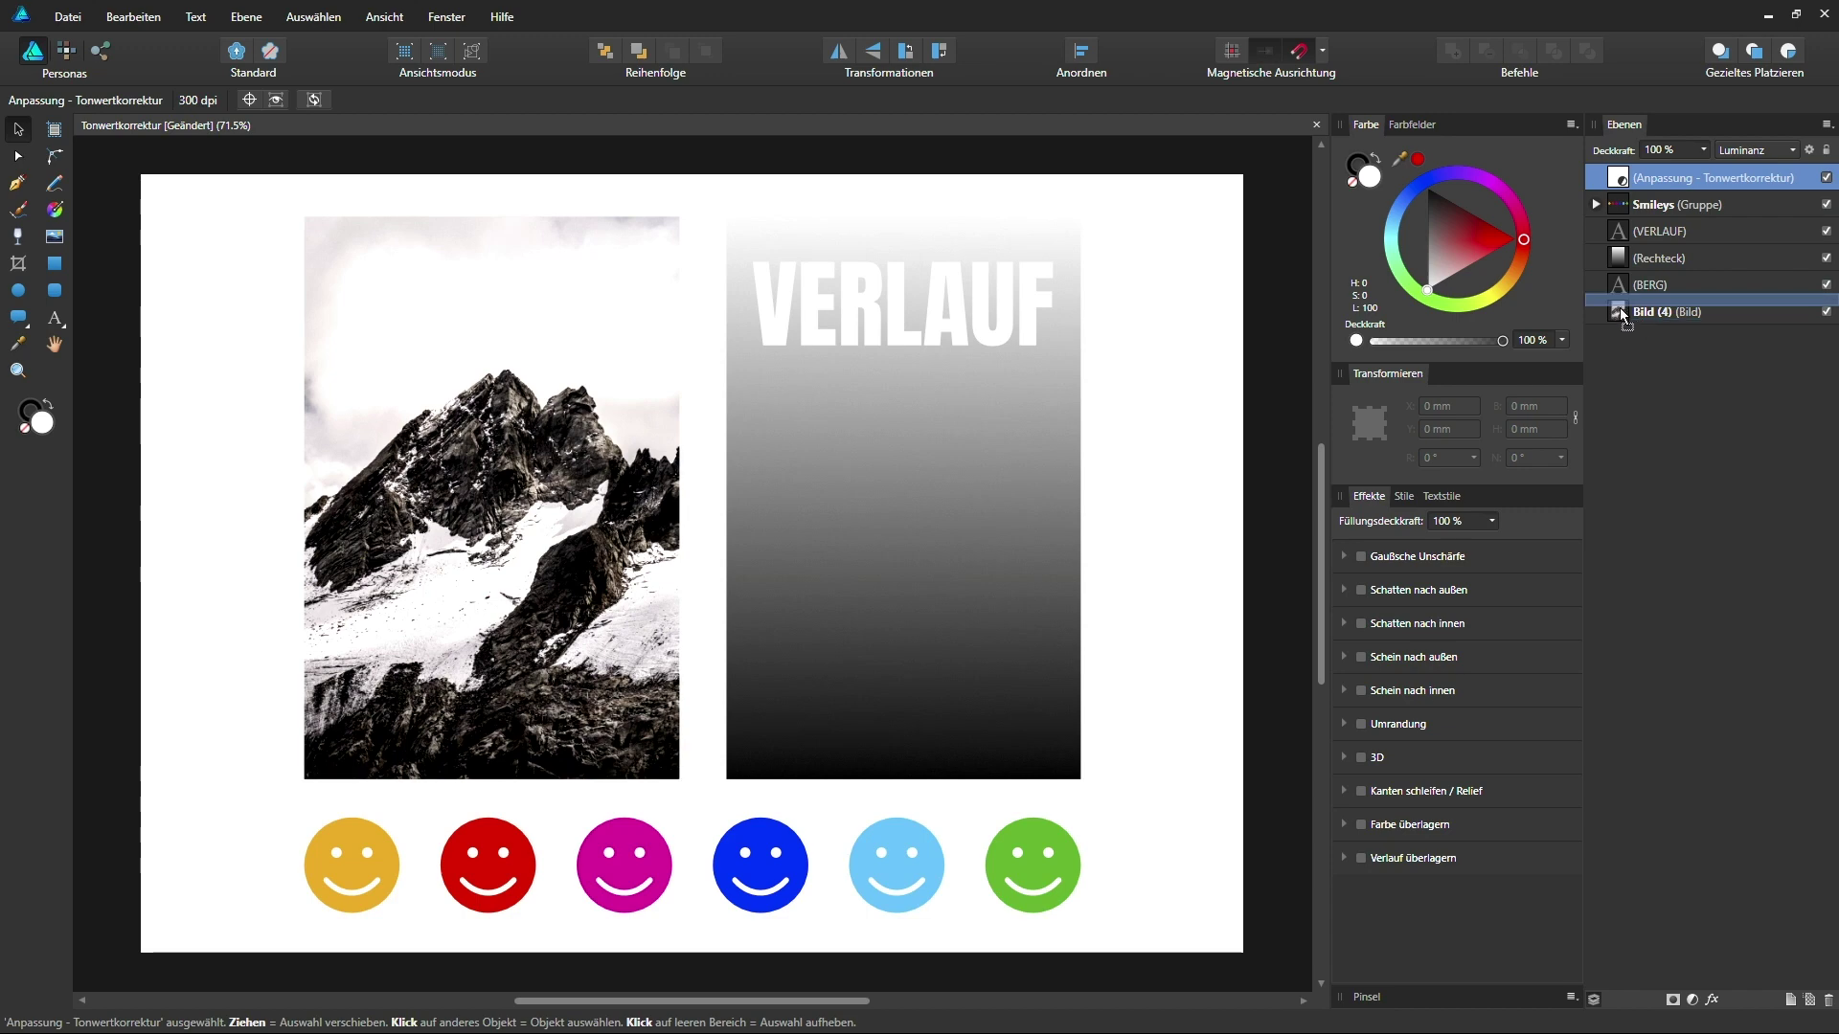
drag(1636, 316, 1611, 325)
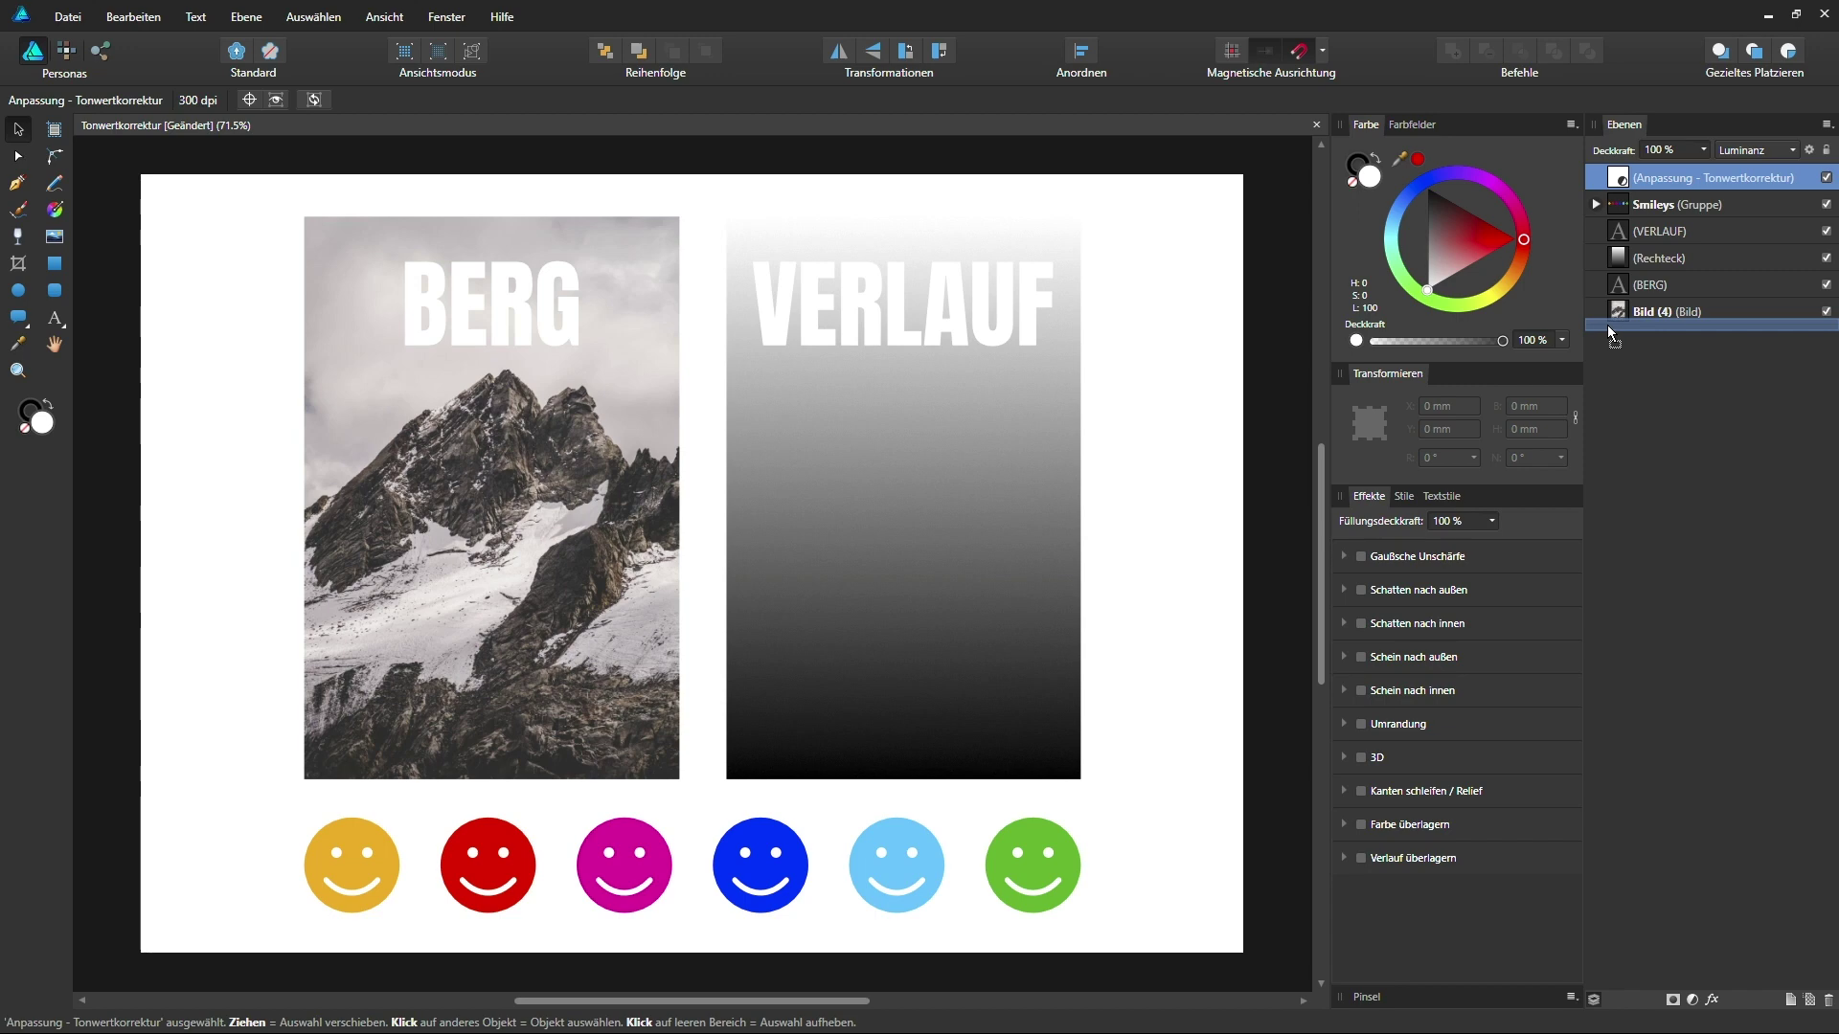
drag(1640, 325, 1647, 325)
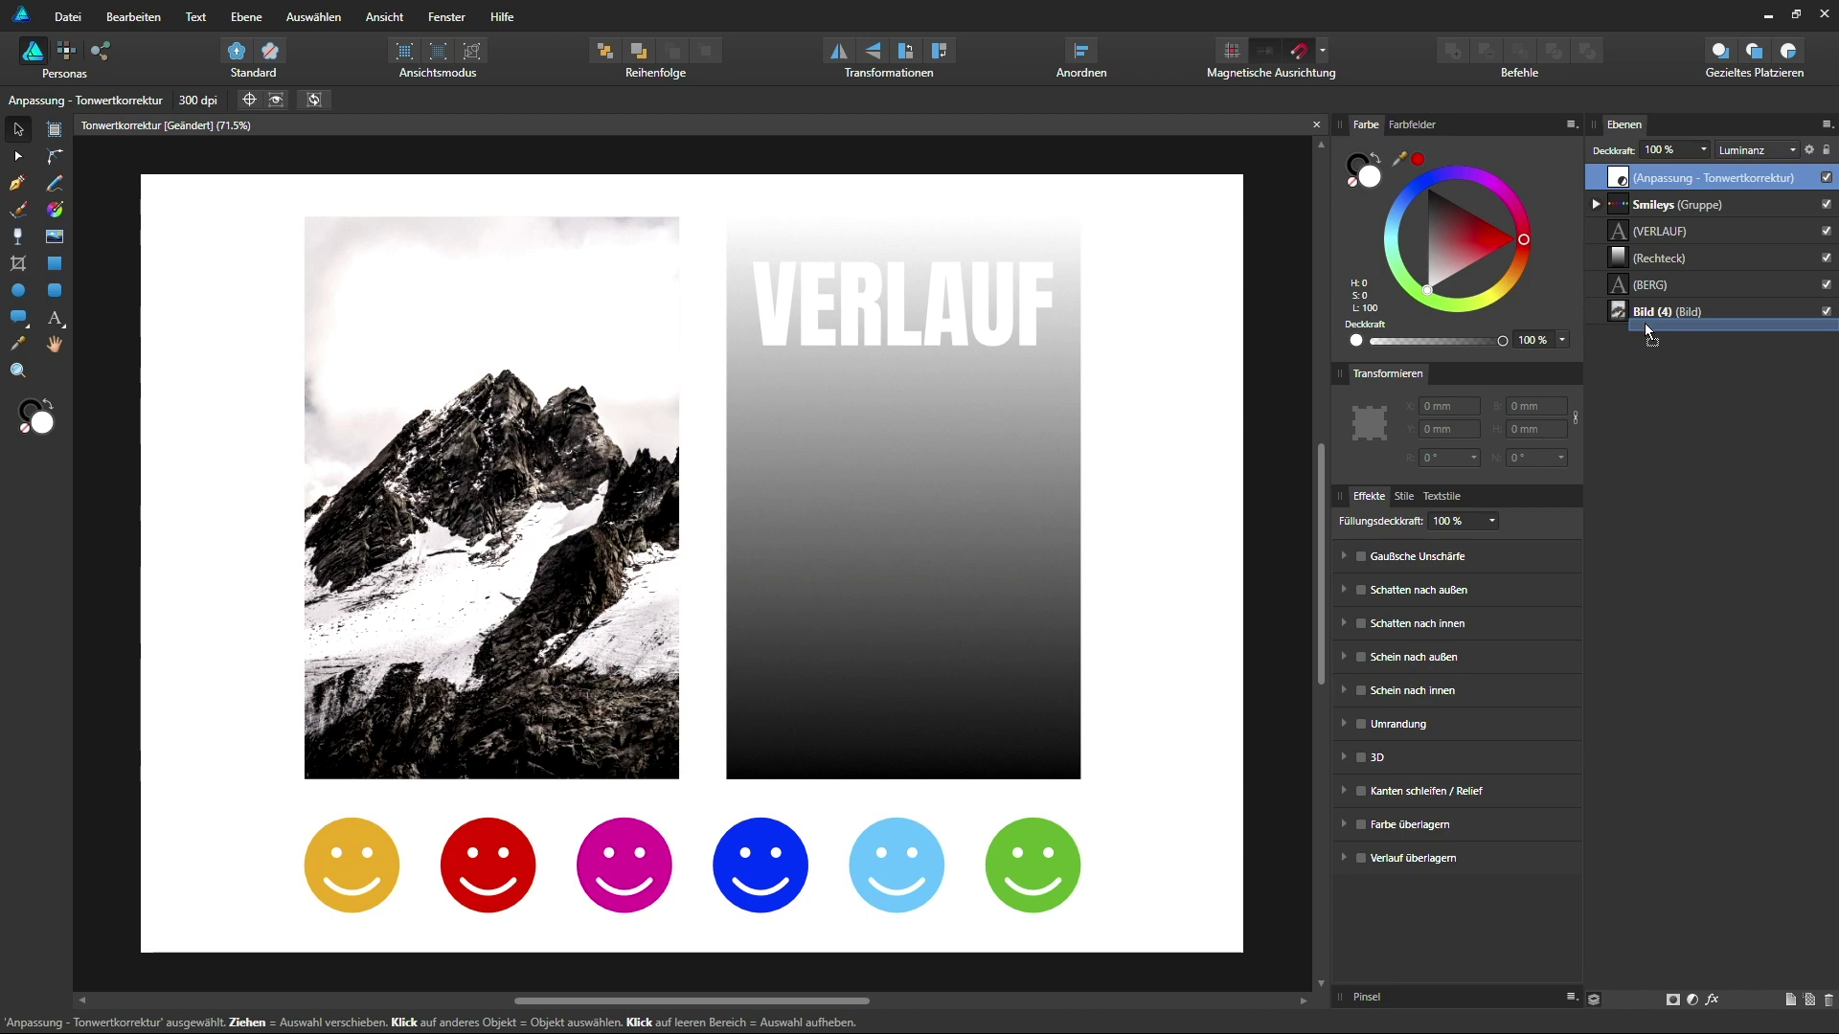
drag(1645, 324, 1645, 324)
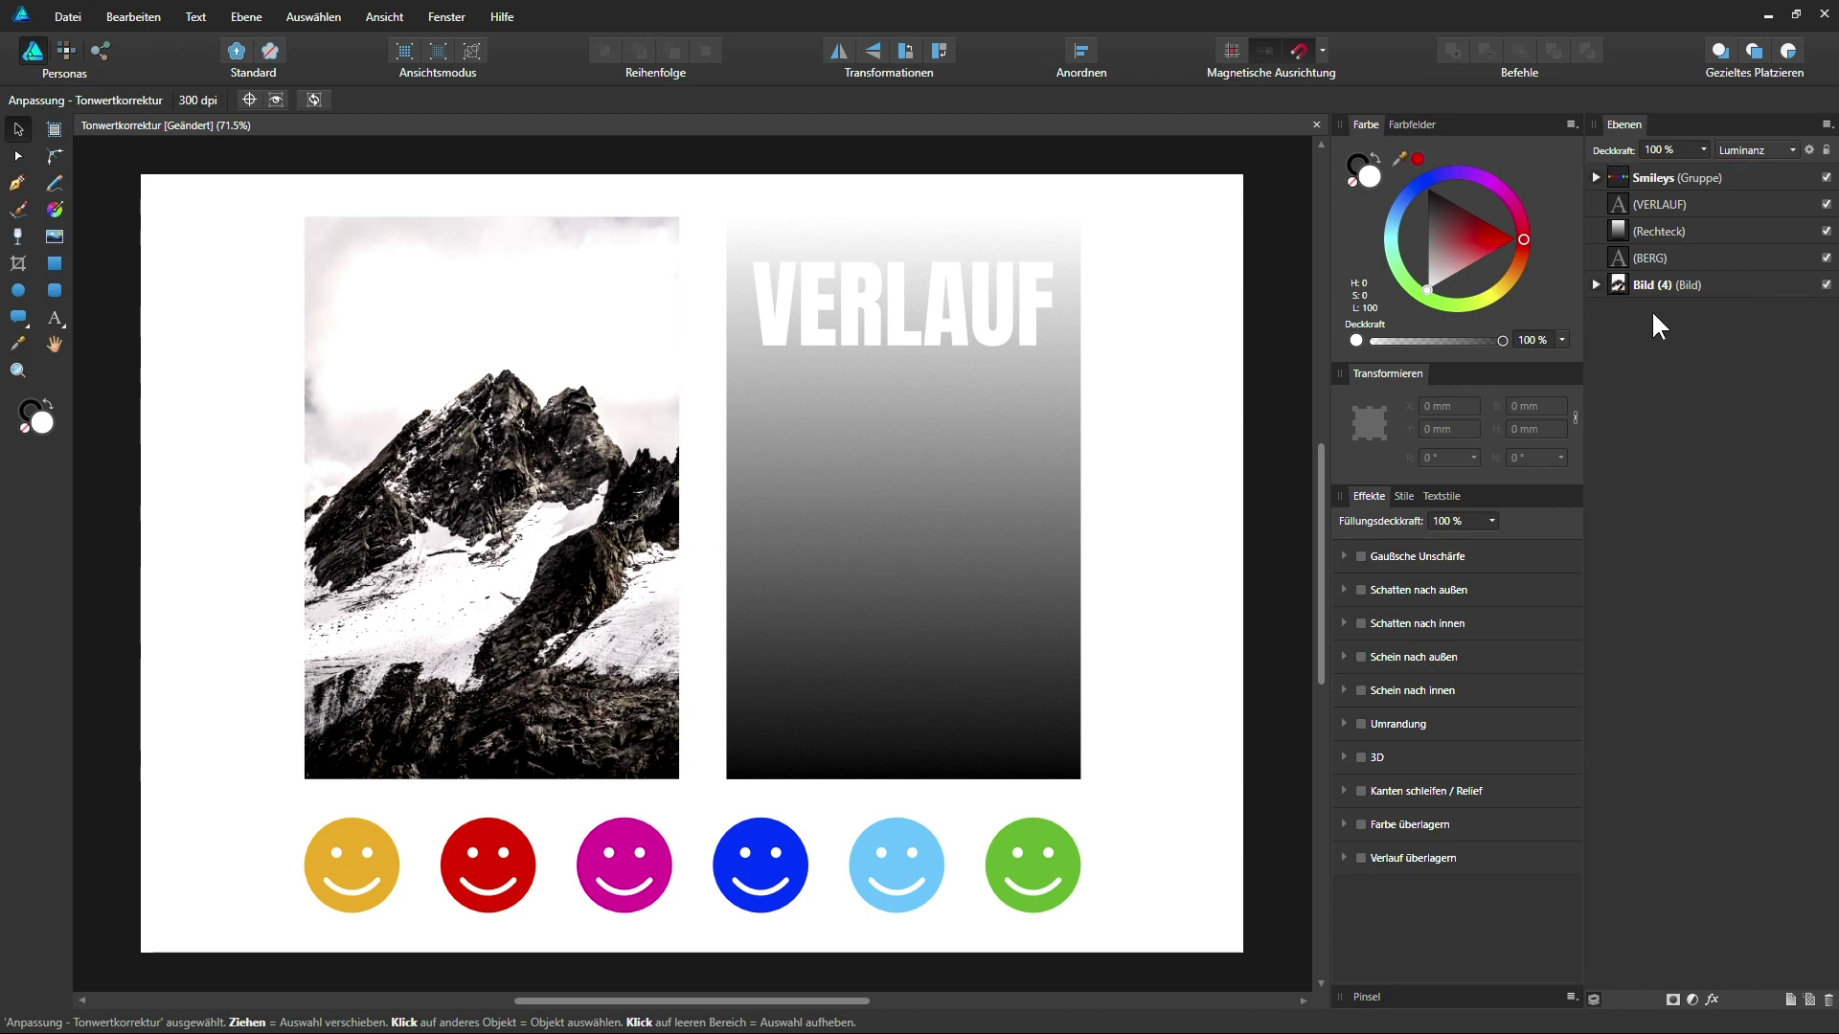
click(1595, 285)
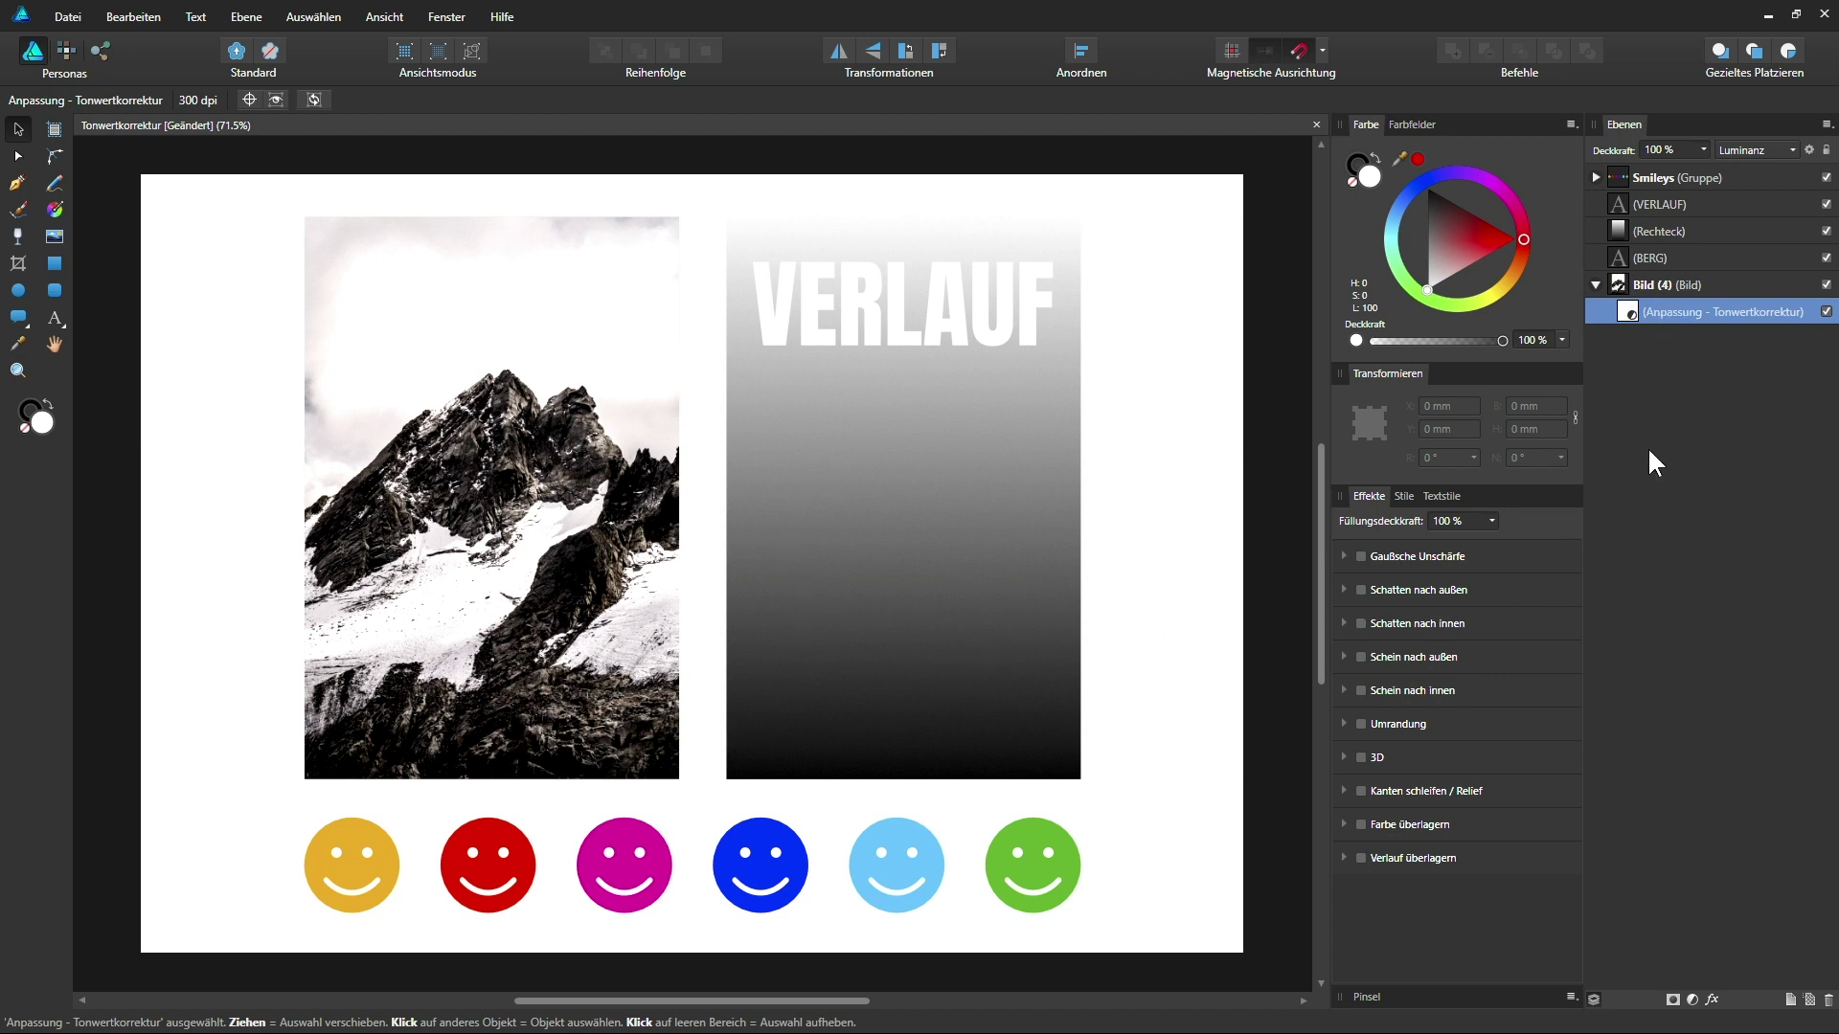
- Reopen the nested Levels adjustment, set 37% black and 69% white, then close it
double_click(1625, 308)
drag(1221, 696, 1282, 696)
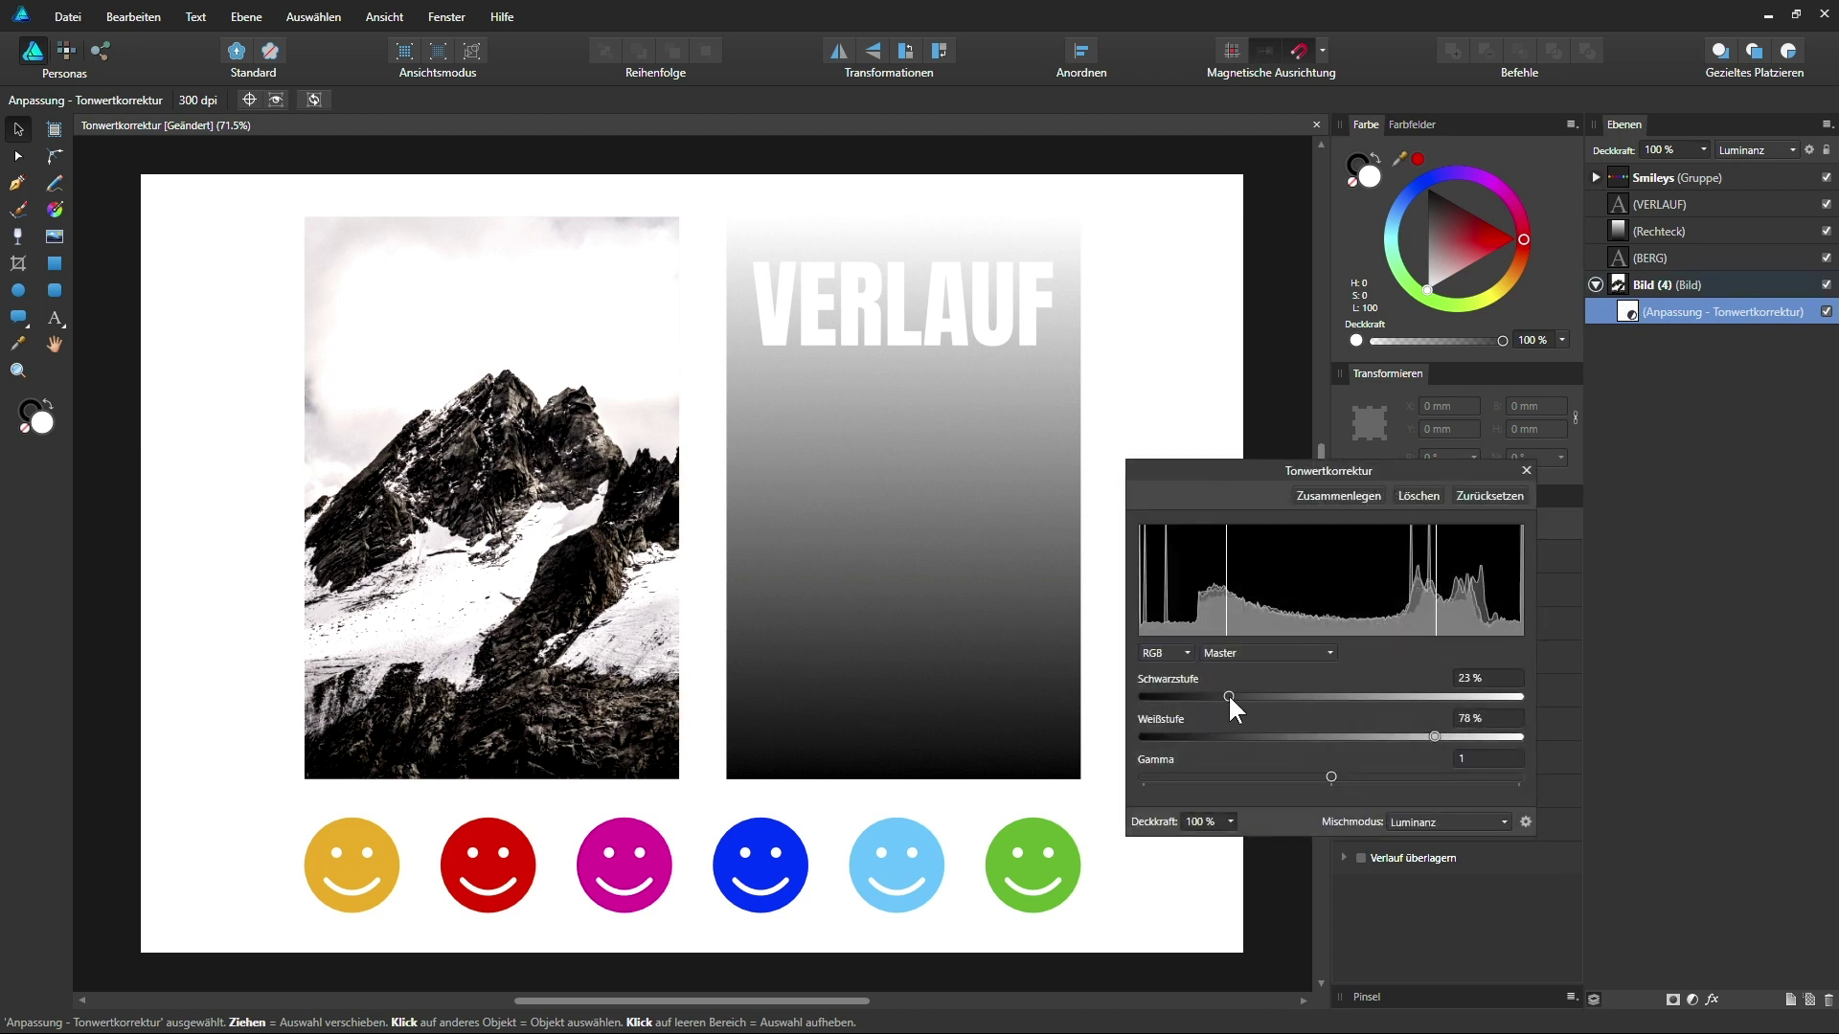
drag(1434, 737, 1405, 739)
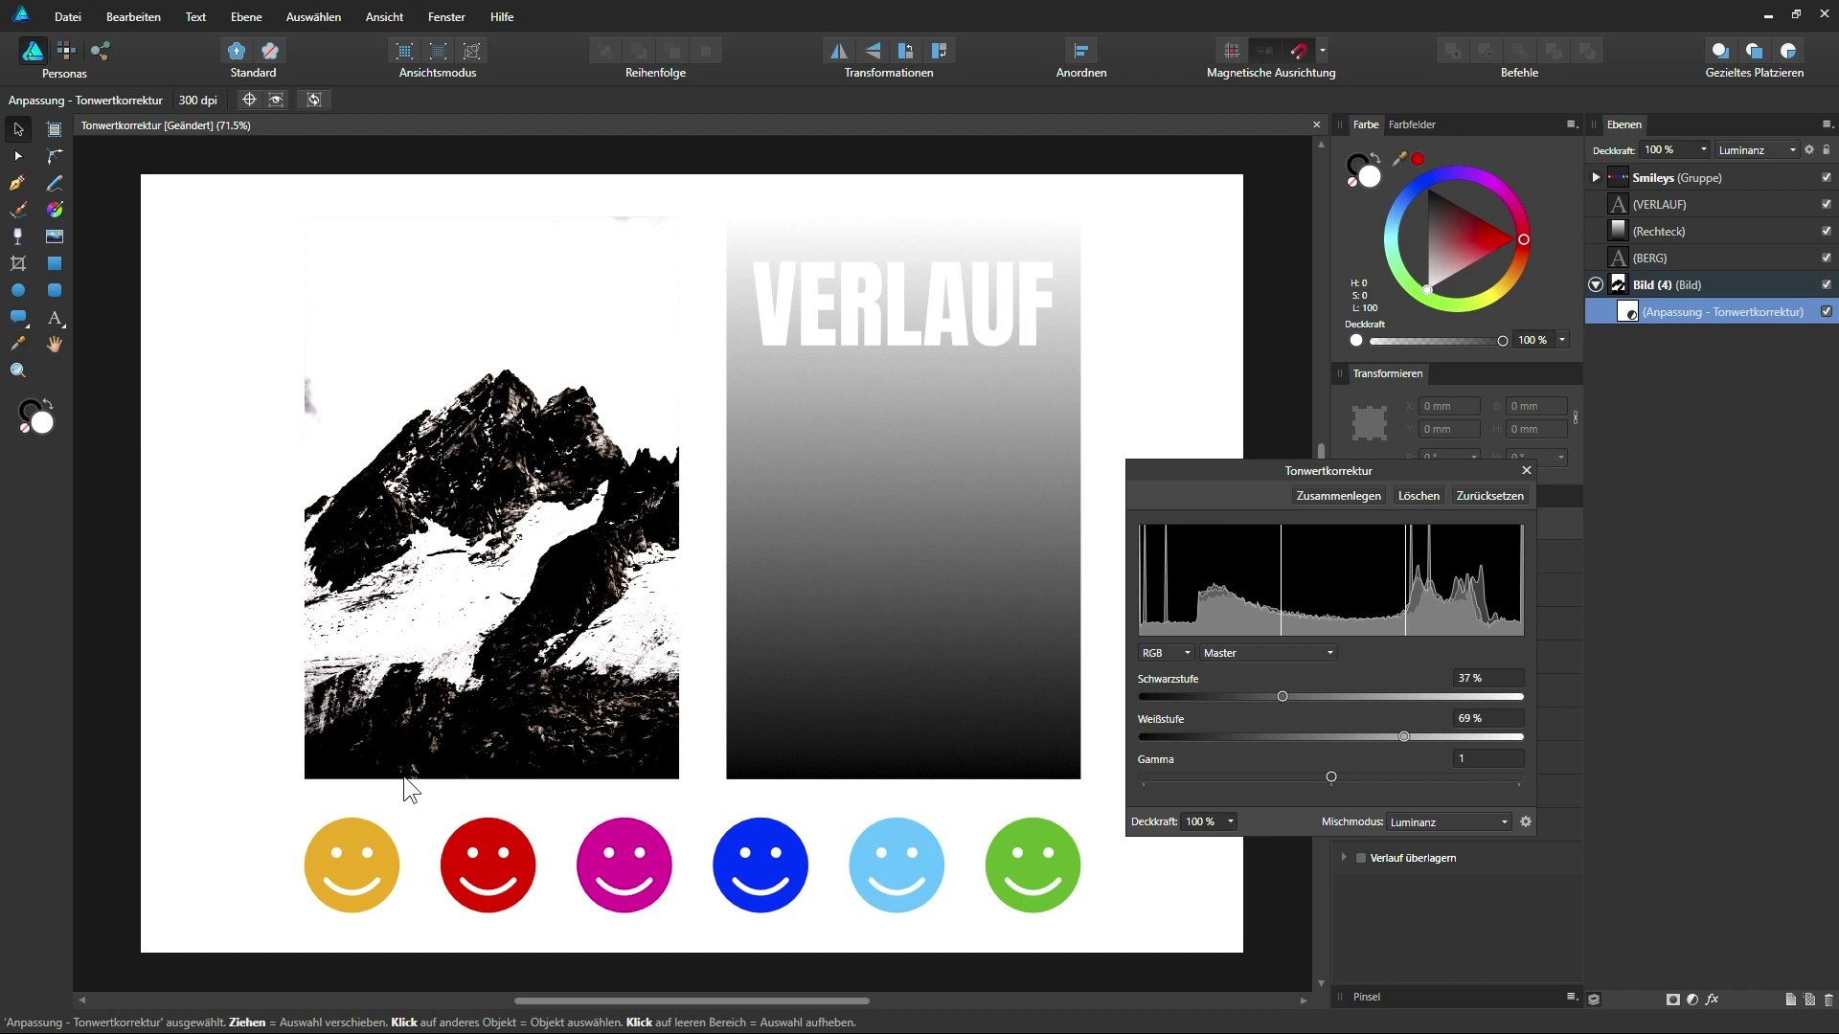
click(1526, 470)
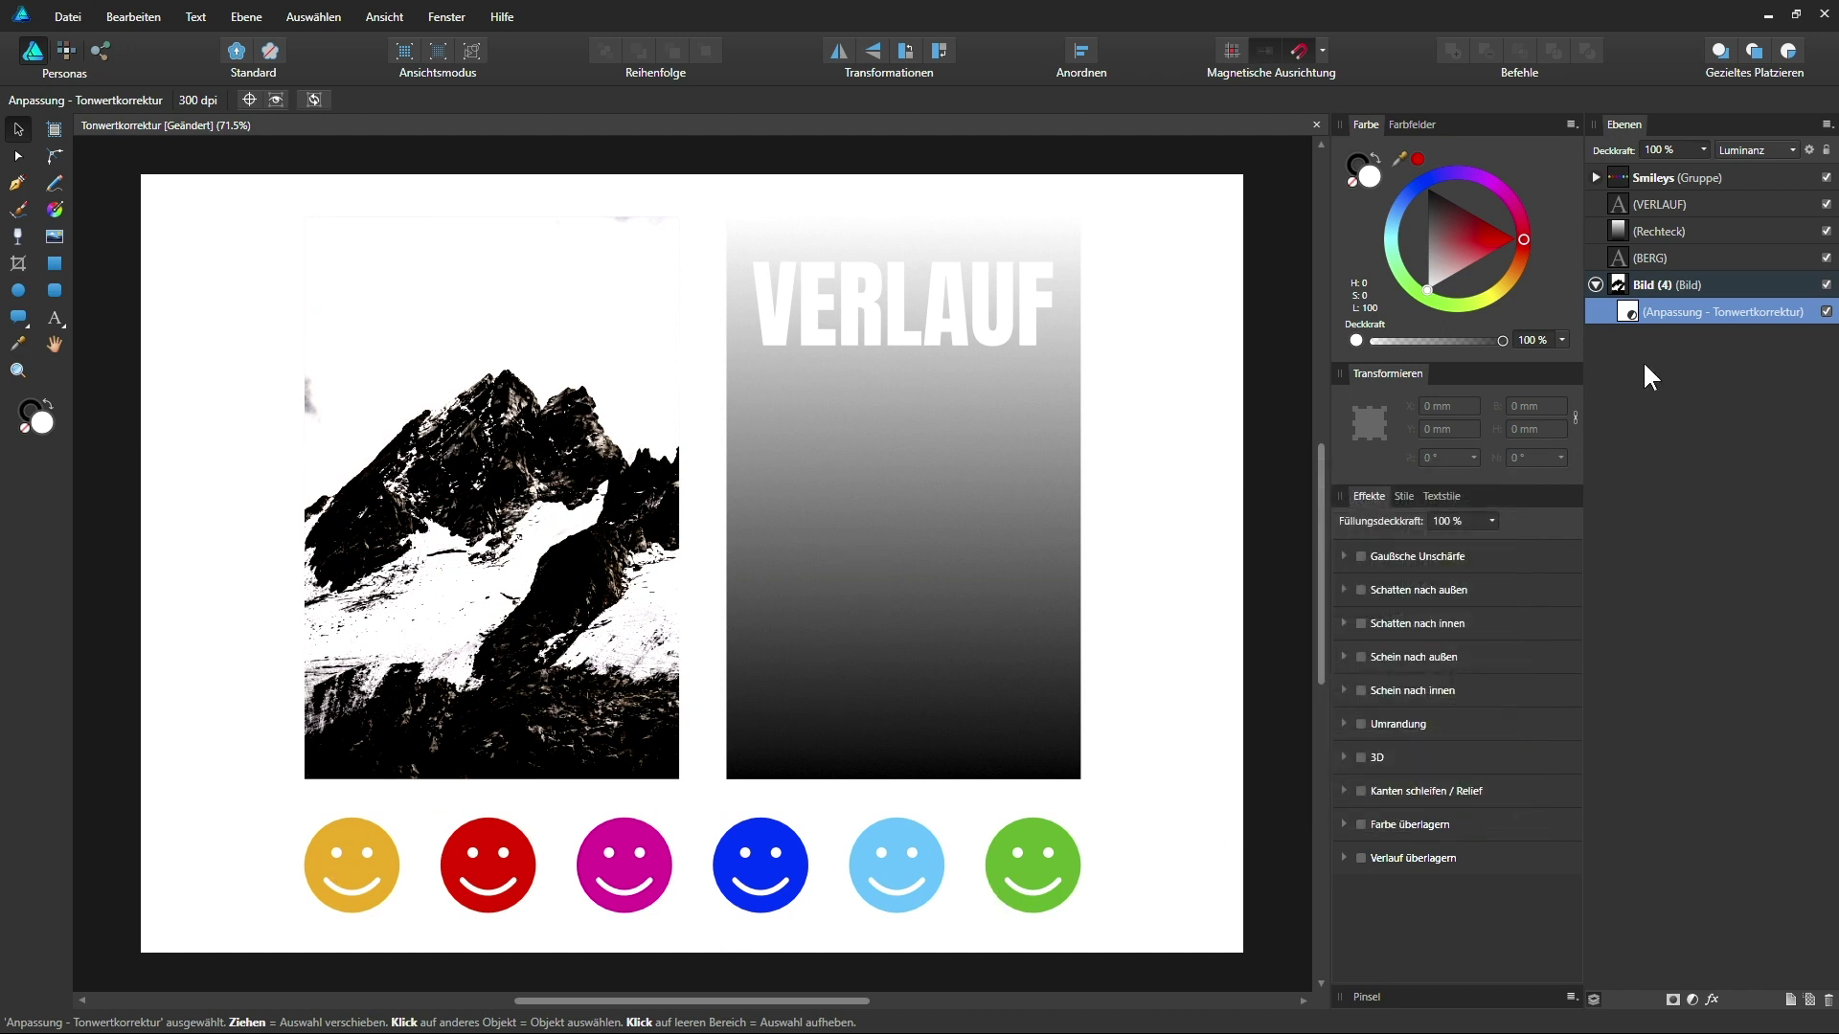